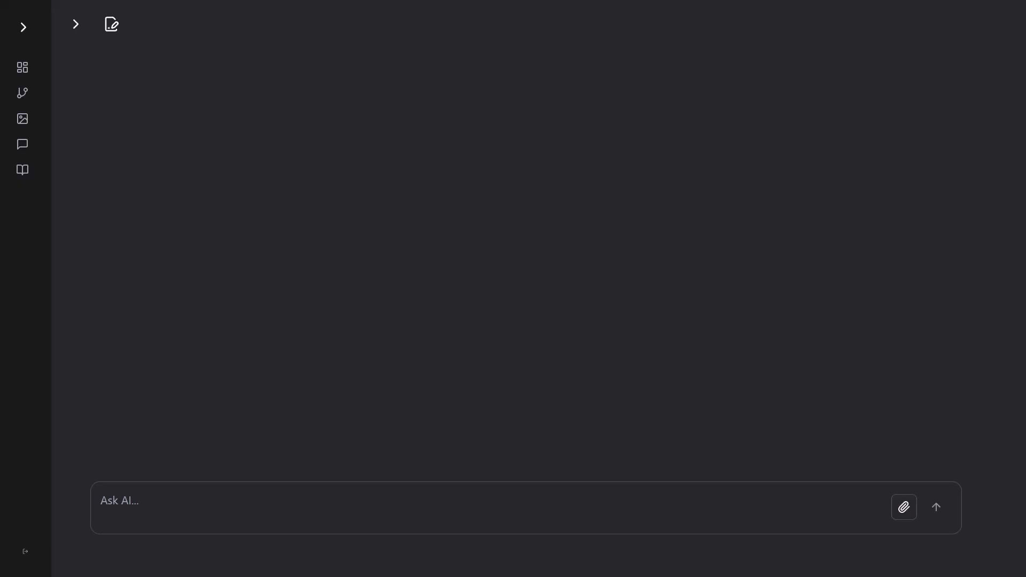
# Enter a prompt requesting deep research on viral veo 3 videos, what makes veo 3 special, and the topics and techniques people use.
pyautogui.click(294, 498)
pyautogui.write("Use your deep research tool to study what videos are going viral that were created in veo 3. Focus narrowly on how a creator can use veo 3 to create viral videos. Then give an explanation of what veo 3 is, why it's special and why it can be used to go viral. Then explain various topics and techniques people are using with veo 3 to go viral.")
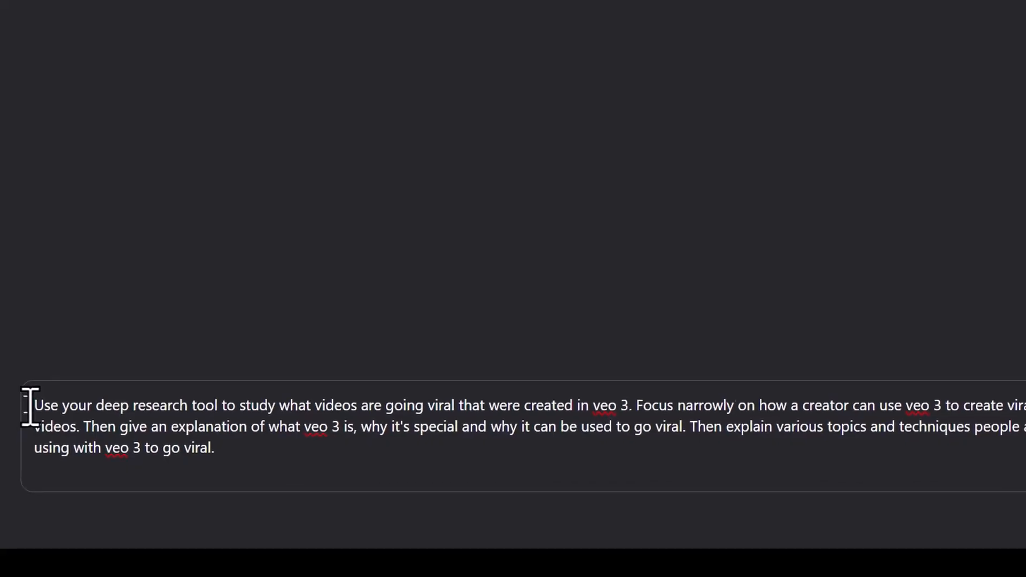
# Examine the pasted research prompt phrase by phrase, covering the deep research tool, veo 3, the creator focus and the requested explanations.
pyautogui.moveTo(148, 316); pyautogui.dragTo(342, 314)
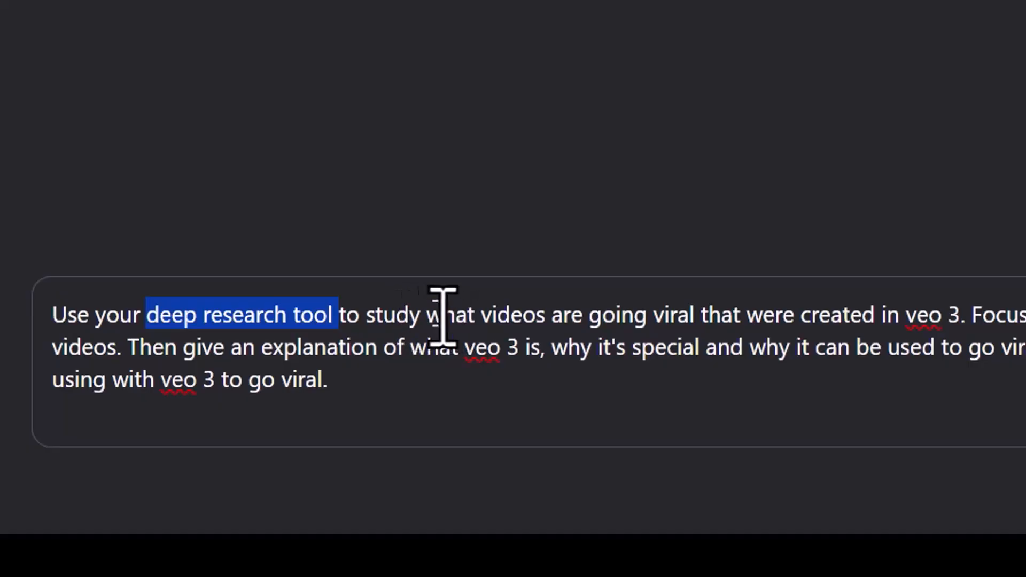
pyautogui.moveTo(475, 315); pyautogui.dragTo(956, 312)
pyautogui.click(960, 314)
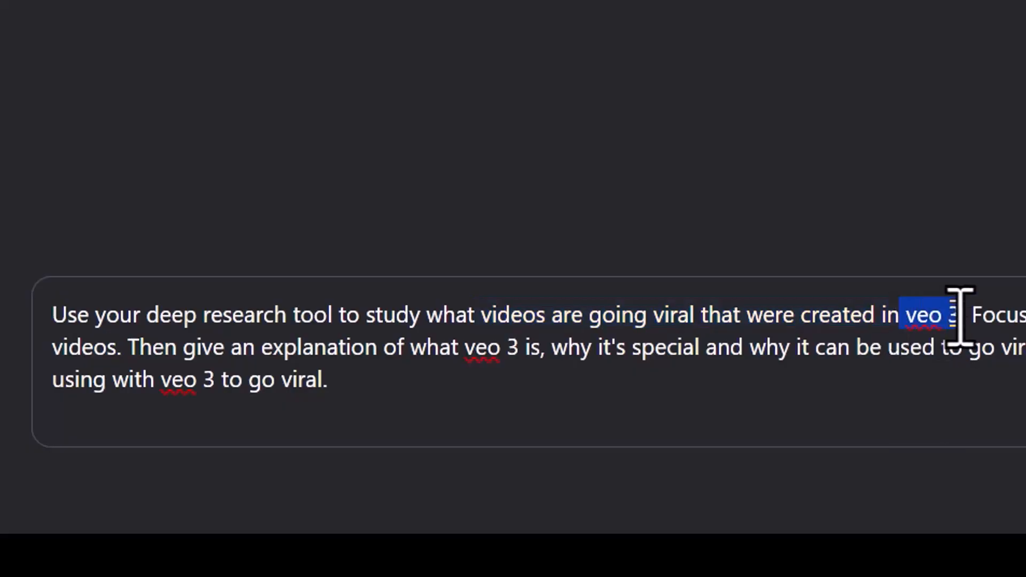
pyautogui.click(963, 314)
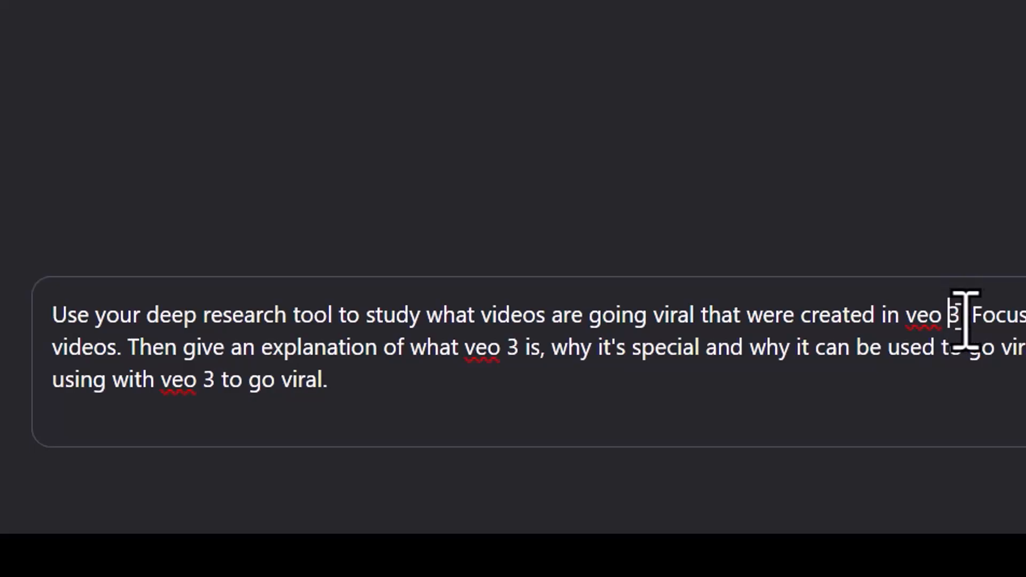
pyautogui.moveTo(968, 316); pyautogui.dragTo(1025, 325)
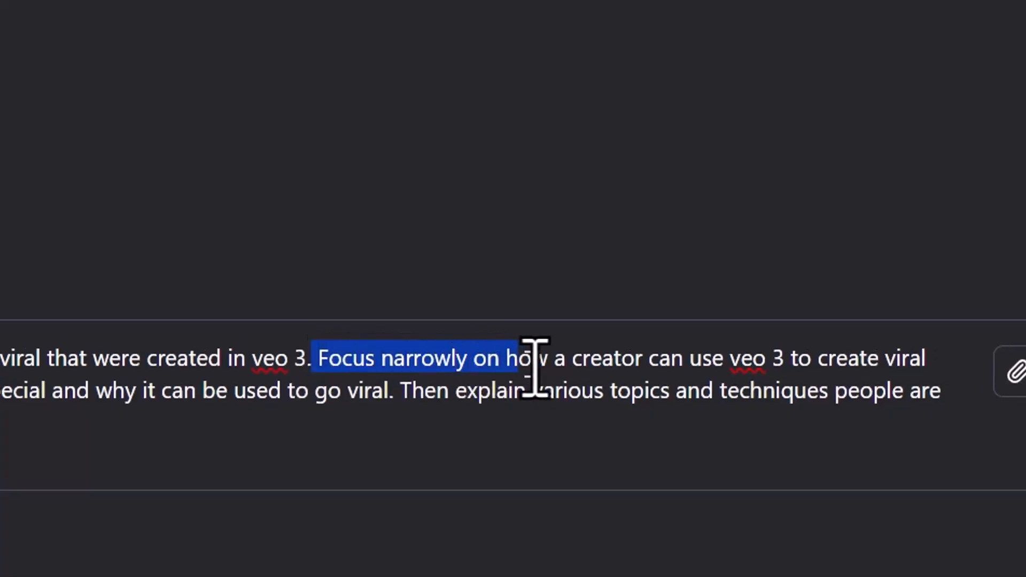
pyautogui.moveTo(534, 366); pyautogui.dragTo(908, 366)
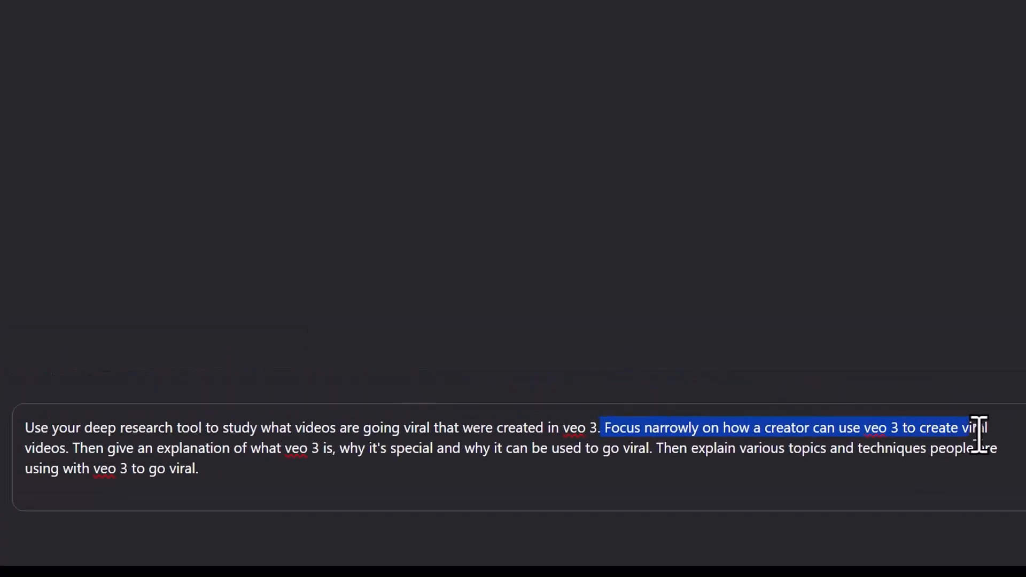
pyautogui.moveTo(978, 434); pyautogui.dragTo(989, 427)
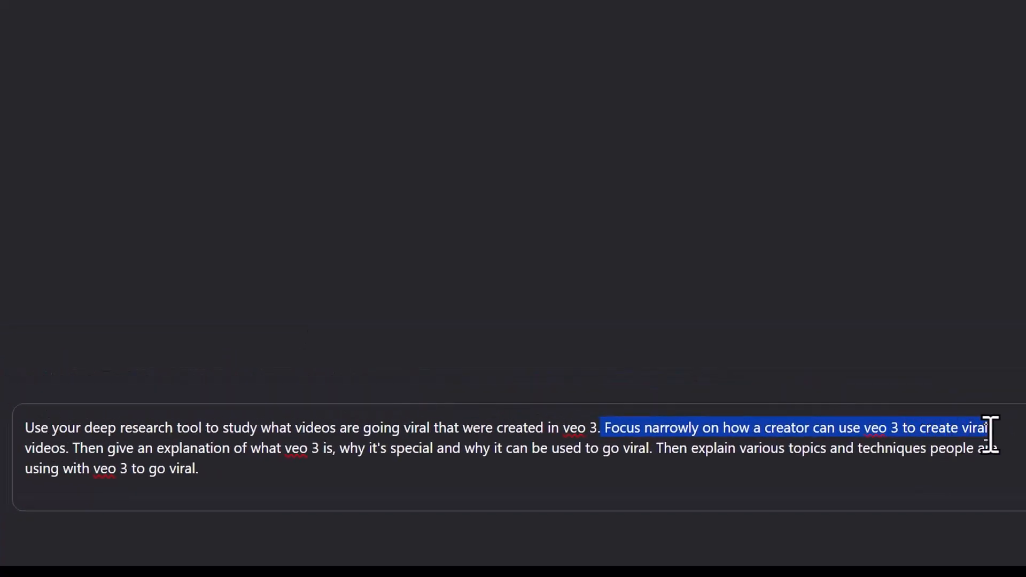
pyautogui.click(33, 449)
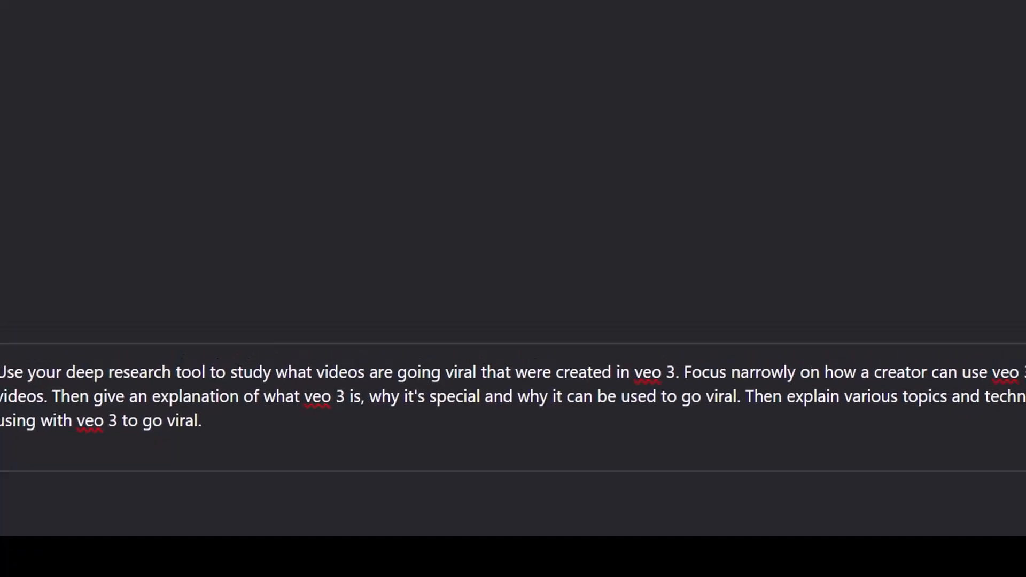
pyautogui.moveTo(662, 405); pyautogui.dragTo(682, 430)
pyautogui.click(682, 430)
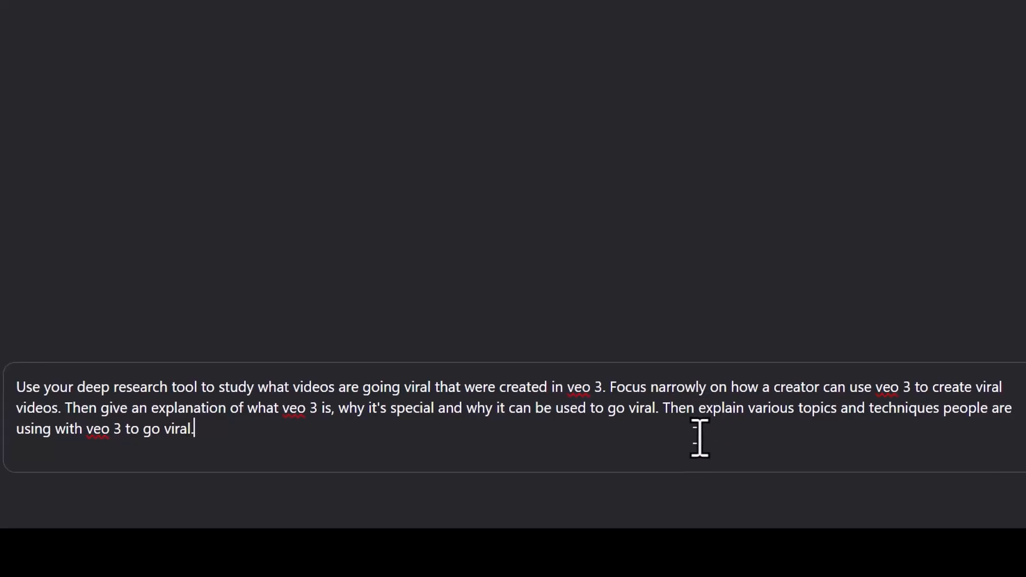
# Submit the deep research prompt and look through the returned answer about viral veo 3 videos.
pyautogui.click(934, 475)
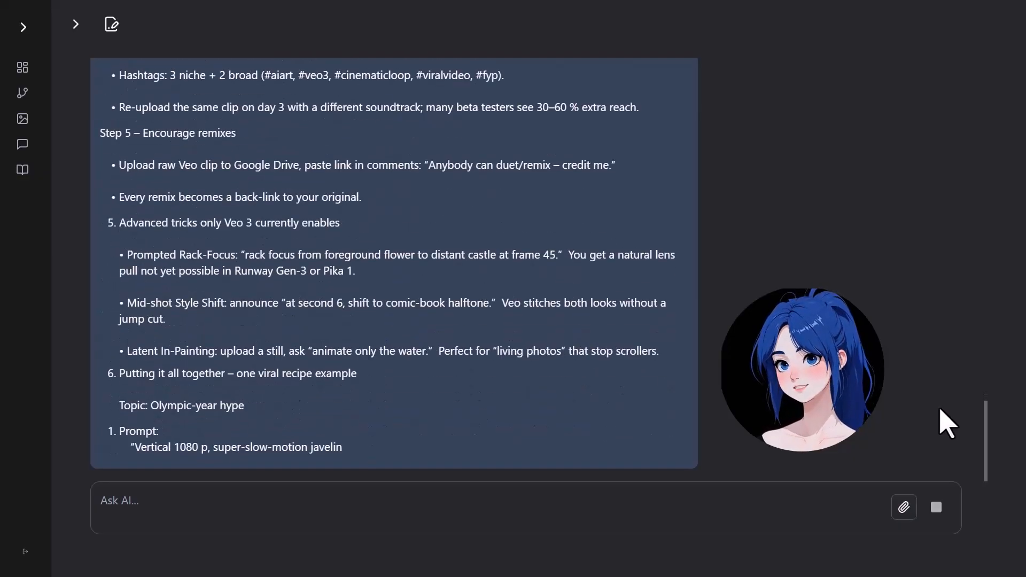
pyautogui.scroll(8, 926, 425)
pyautogui.scroll(7, 926, 425)
pyautogui.scroll(10, 926, 424)
pyautogui.scroll(14, 926, 425)
pyautogui.scroll(-20, 884, 393)
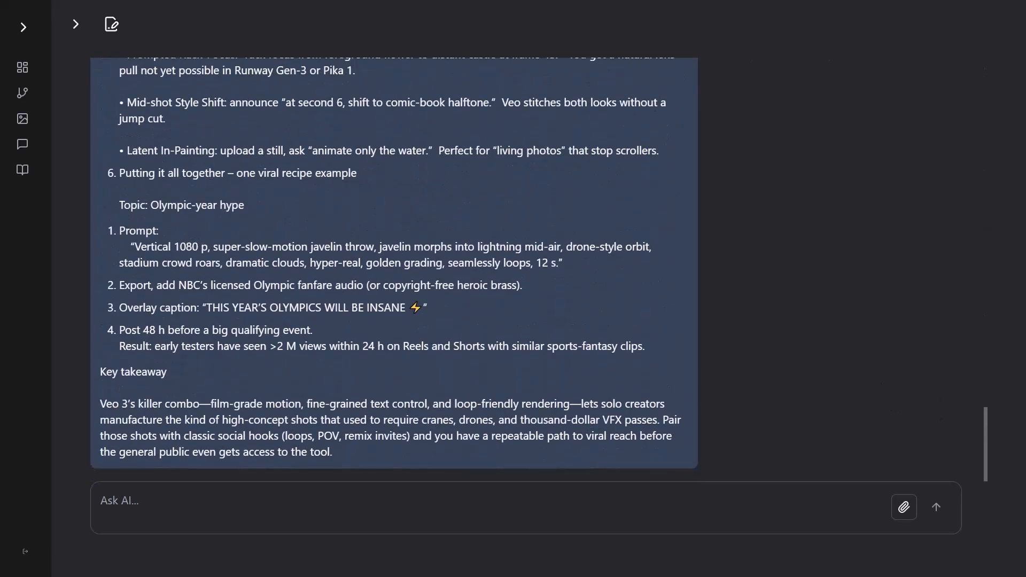
# Request 20 conceptually simple viral veo 3 ideas, limited to 8 seconds and avoiding text, and skim the returned list.
pyautogui.click(649, 502)
pyautogui.write("Based on this, give me 20 ideas for videos that can be made in veo 3 that will go viral. Remember that veo 3 can only create videos that are 8 seconds long, so video ideas must be short and conceptually simple. Also remember that veo 3 doesn't do well with text. Remember that we want conceptually simple scenes that will be easy for an ai video generator to create. Complex ideas will fail.")
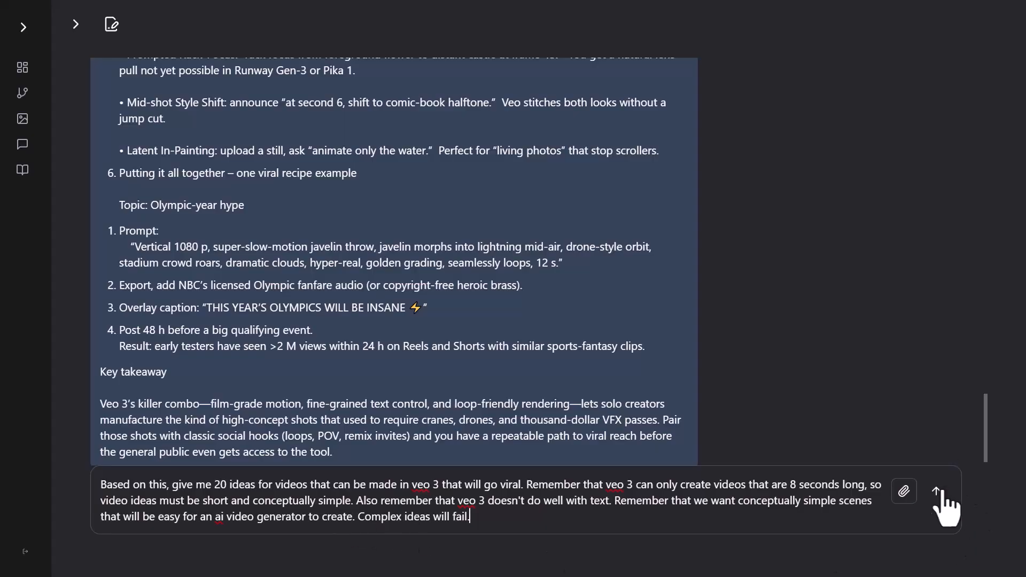
pyautogui.click(936, 491)
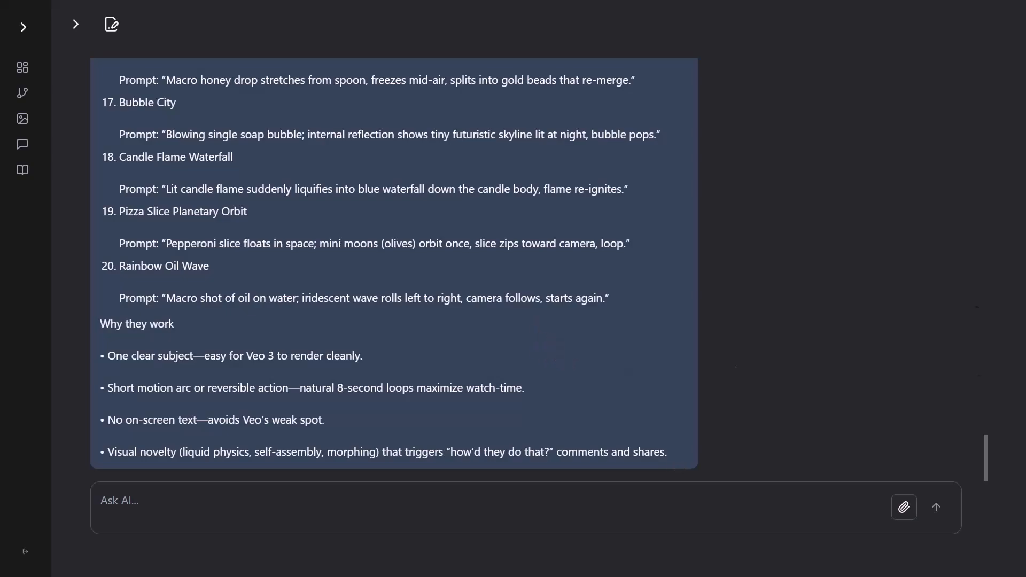
pyautogui.scroll(10, 470, 278)
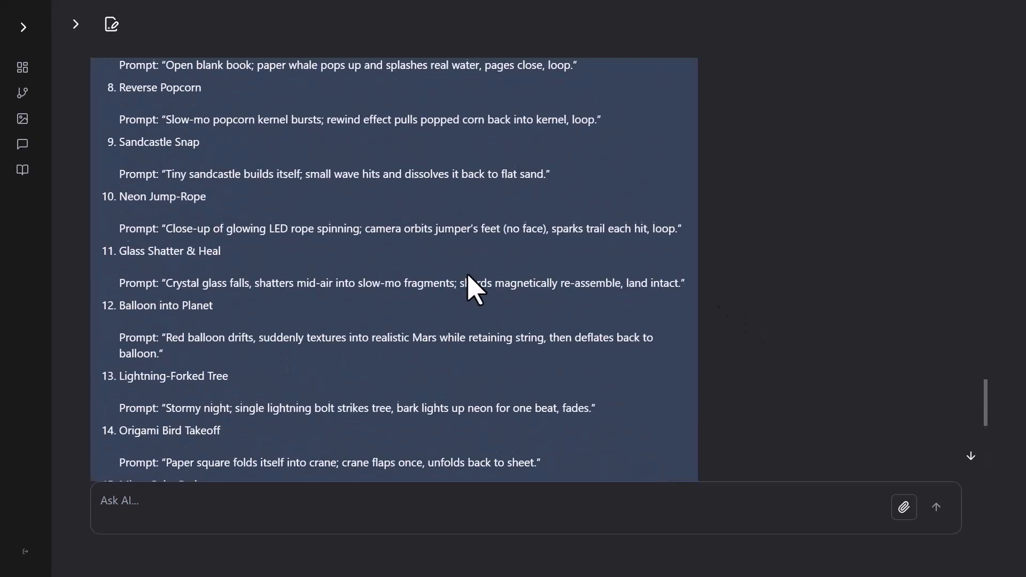
pyautogui.scroll(-10, 458, 262)
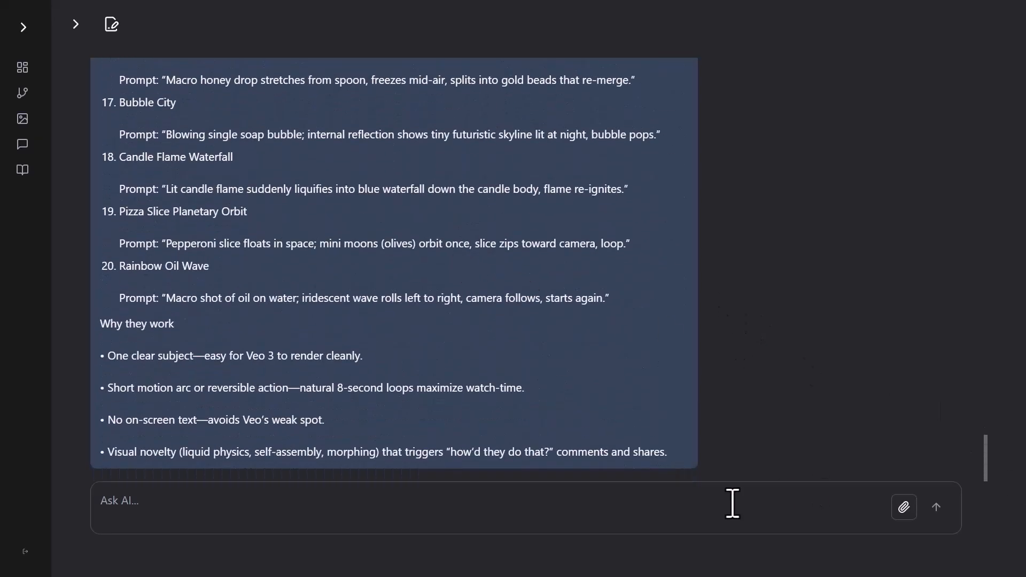
# Ask for the idea most likely to go viral, written as a veo 3 video prompt only, and copy the response.
pyautogui.click(623, 505)
pyautogui.write("Of these ideas, choose the one you think is most likely to go viral. The chosen idea must be something that can be created in veo 3. Remember that veo 3 can create videos with sound, including dialog. Also remember to keep things conceptually simple and easy for our ai video generator to render. Once you've chosen your idea, write a video prompt for veo 3. Respond with only the video prompt, with no other explanation, comments, or markdown.")
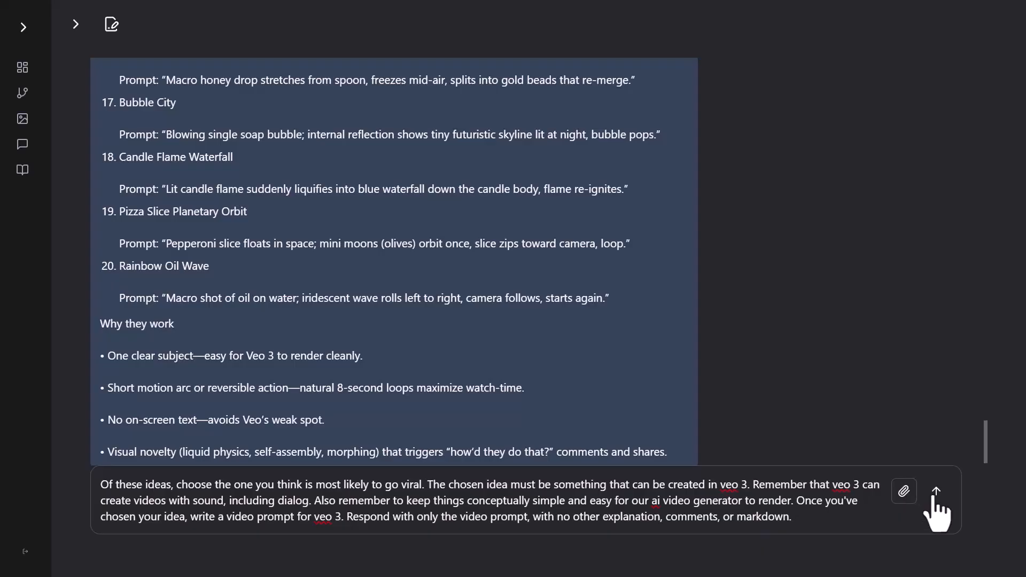
pyautogui.click(936, 496)
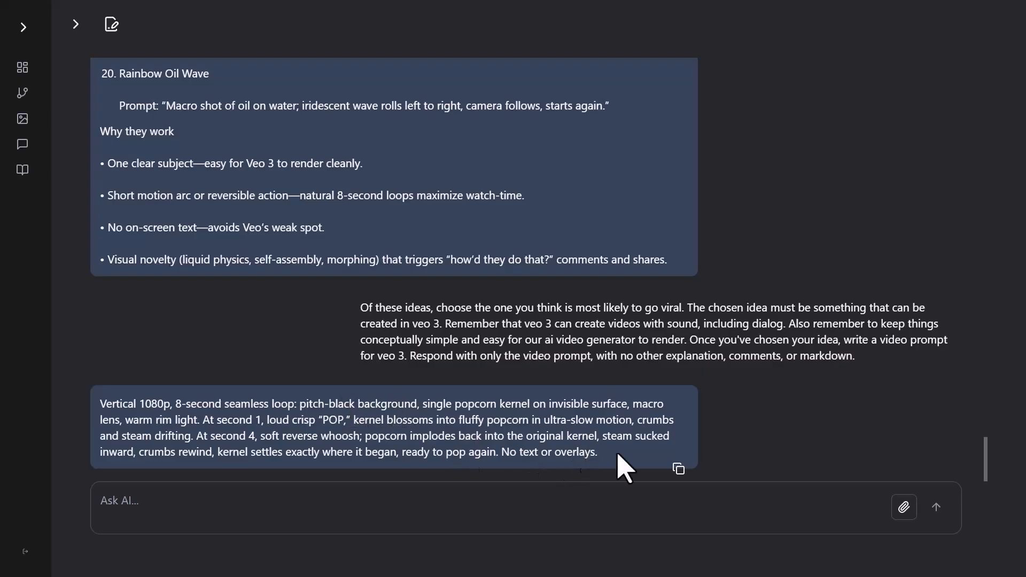
pyautogui.click(678, 469)
# Review the list of 20 video ideas, from Looping Coffee Galaxy to Rainbow Oil Wave, and the chosen video prompt.
pyautogui.scroll(5, 256, 238)
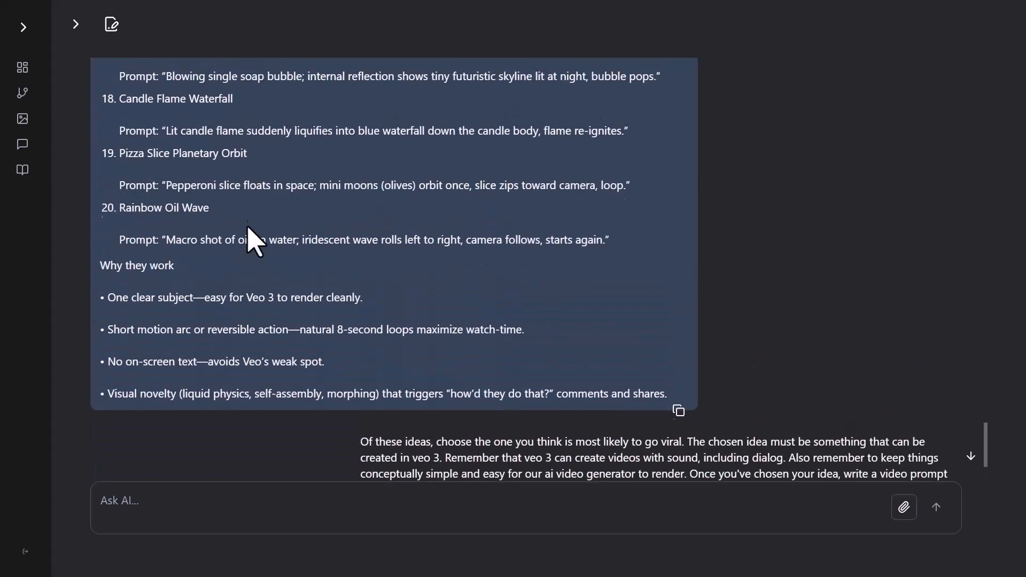
pyautogui.scroll(10, 250, 228)
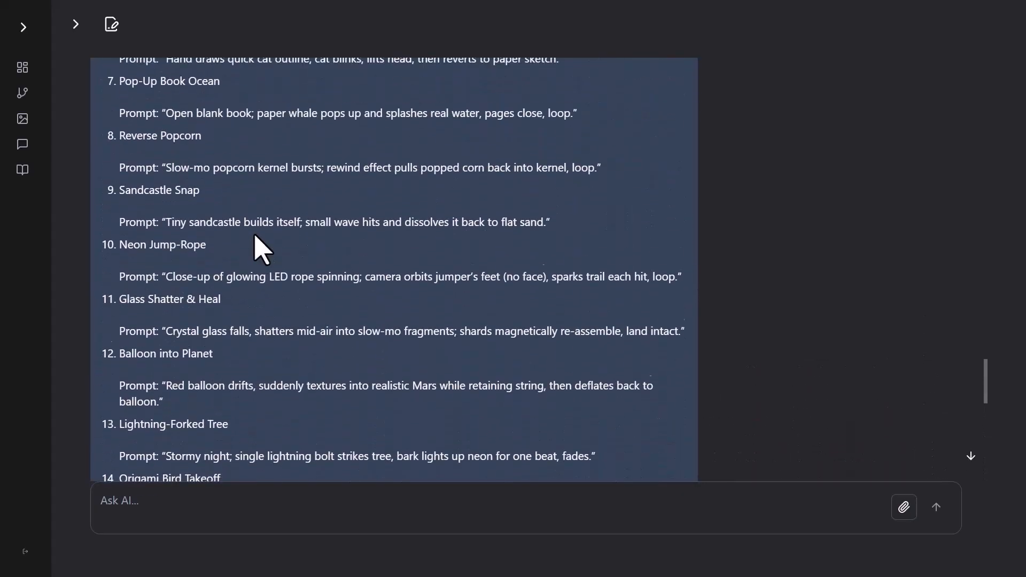
pyautogui.scroll(5, 262, 239)
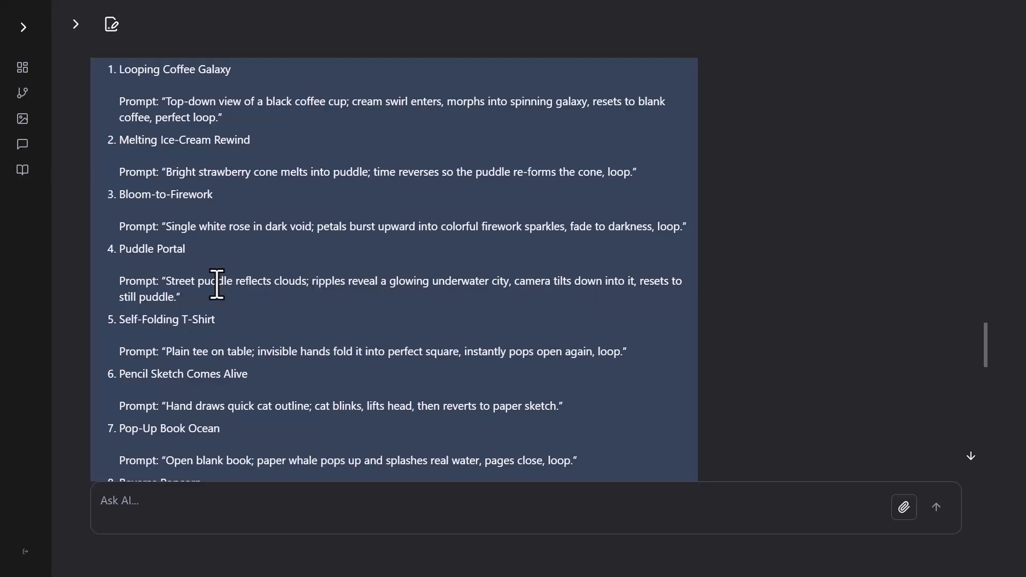
pyautogui.scroll(-1, 217, 291)
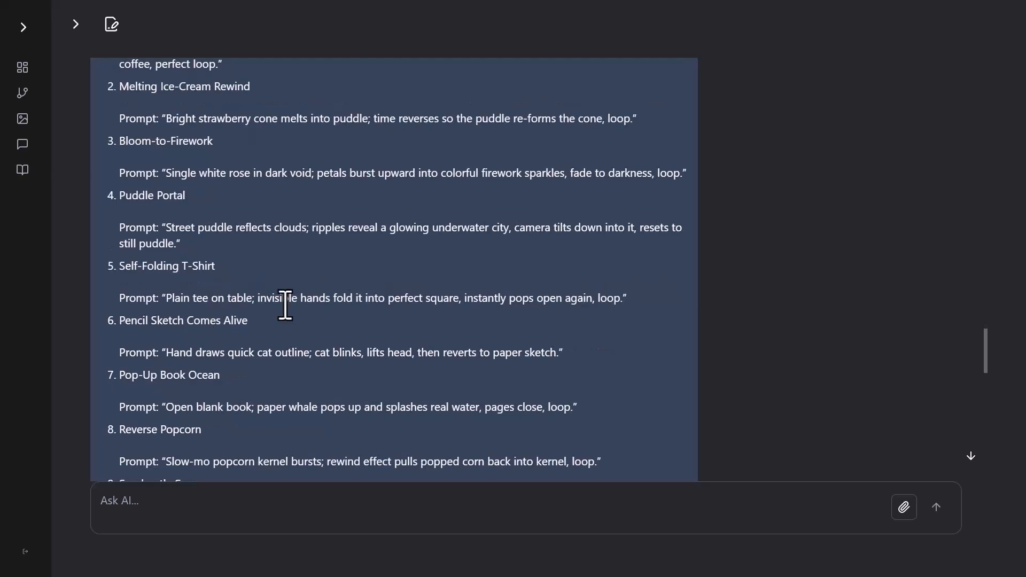
pyautogui.scroll(-14, 534, 315)
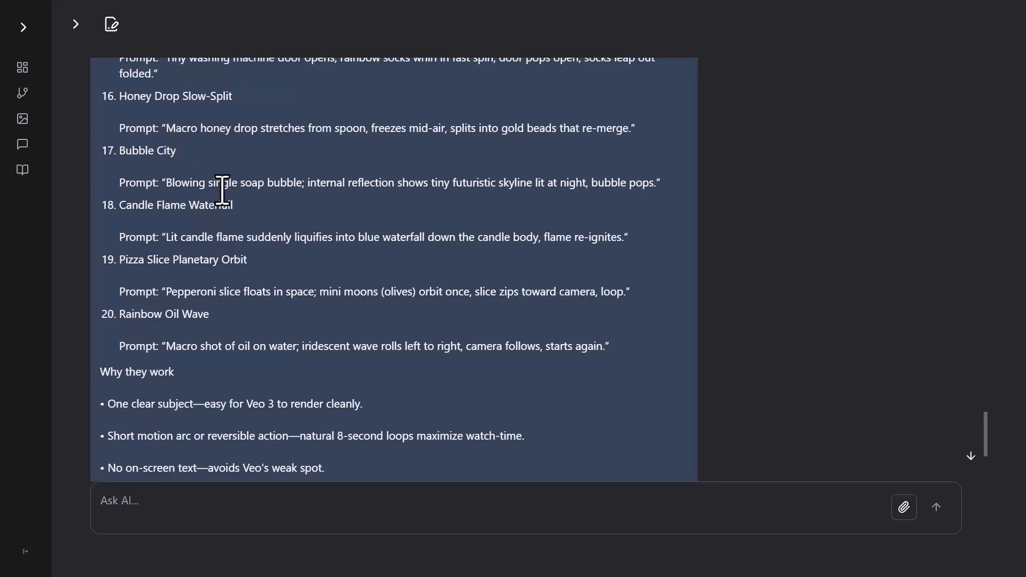
pyautogui.scroll(-4, 315, 235)
pyautogui.scroll(-1, 327, 240)
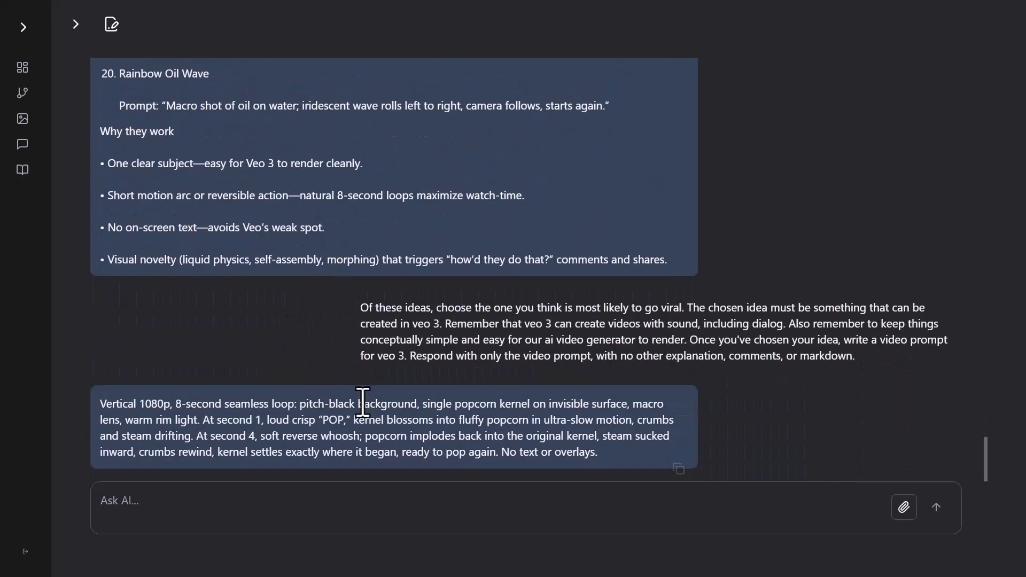
# Reply that the ideas were too visually and conceptually complicated, and request 20 new ones matching what people actually make and generators handle successfully.
pyautogui.moveTo(437, 445)
pyautogui.write('All of your ideas were too visually and conceptually com')
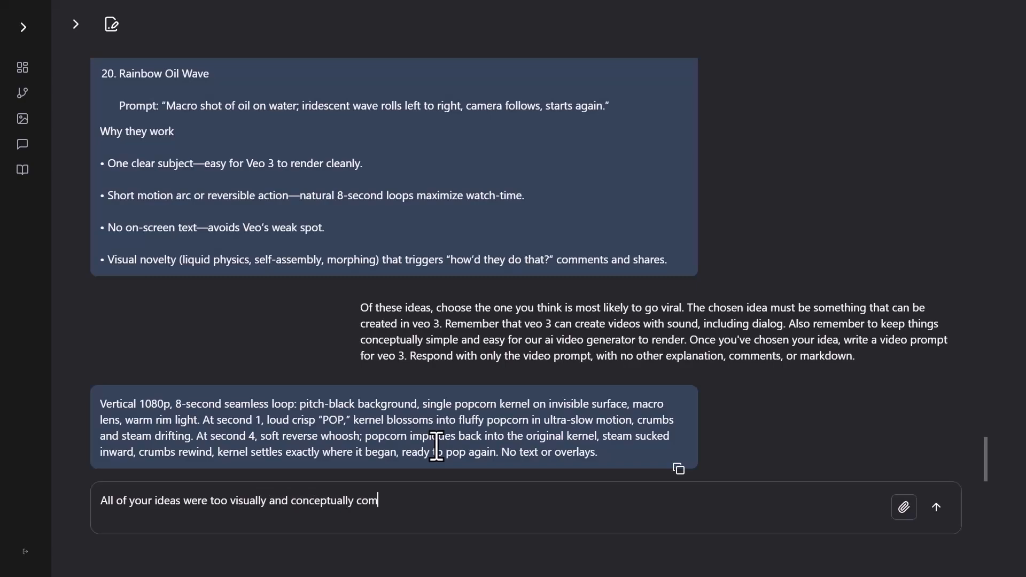
pyautogui.write('plicated. Look again at your re')
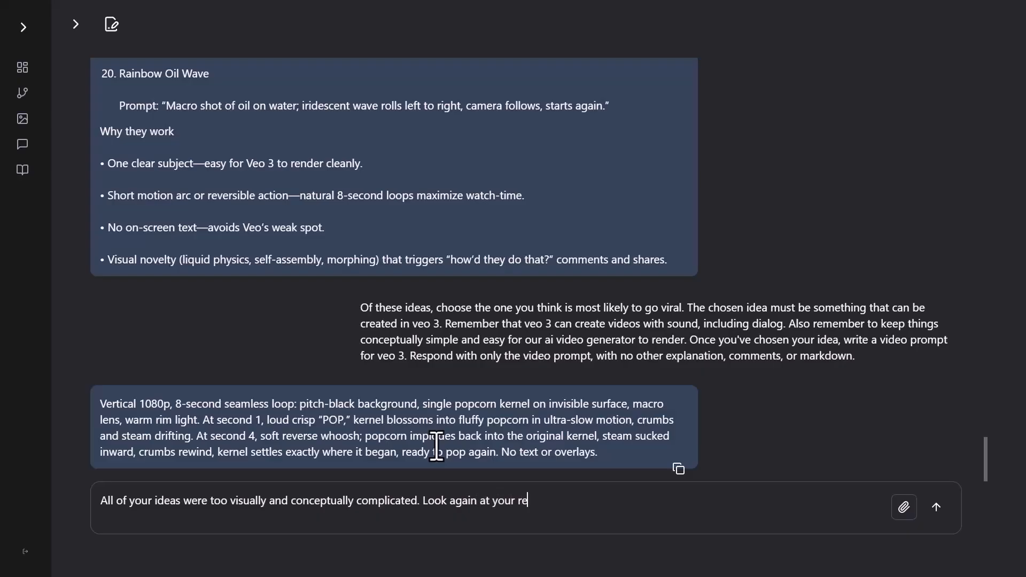
pyautogui.write('search results, and do m')
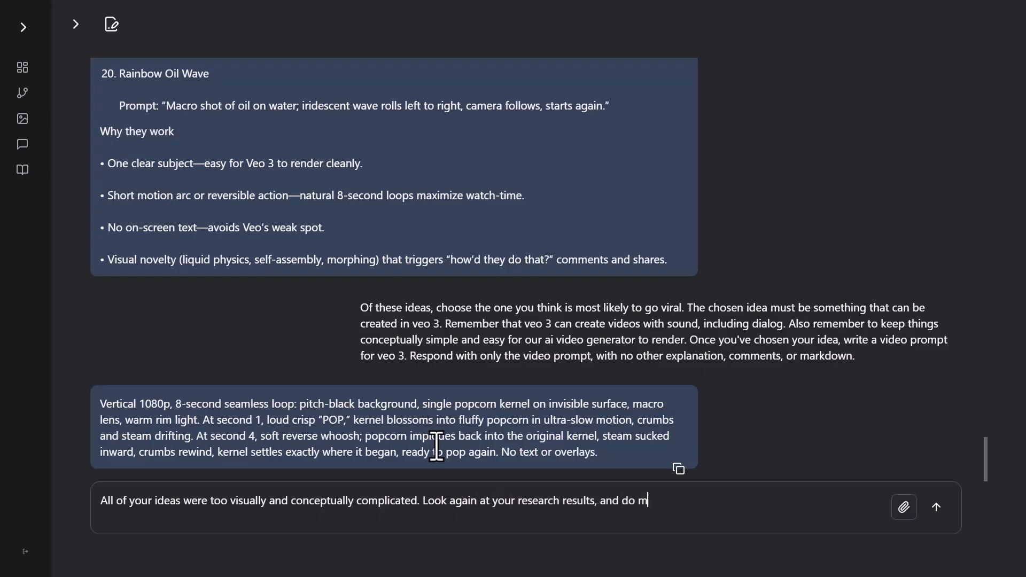
pyautogui.write('ore research if necessary, and give me 20 new ideas that are')
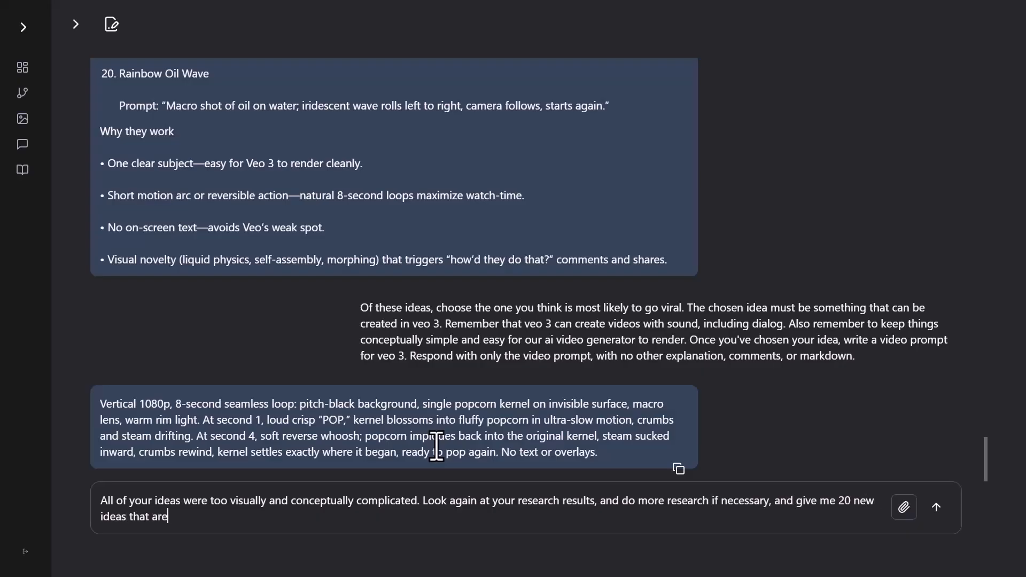
pyautogui.write(' more in line with what')
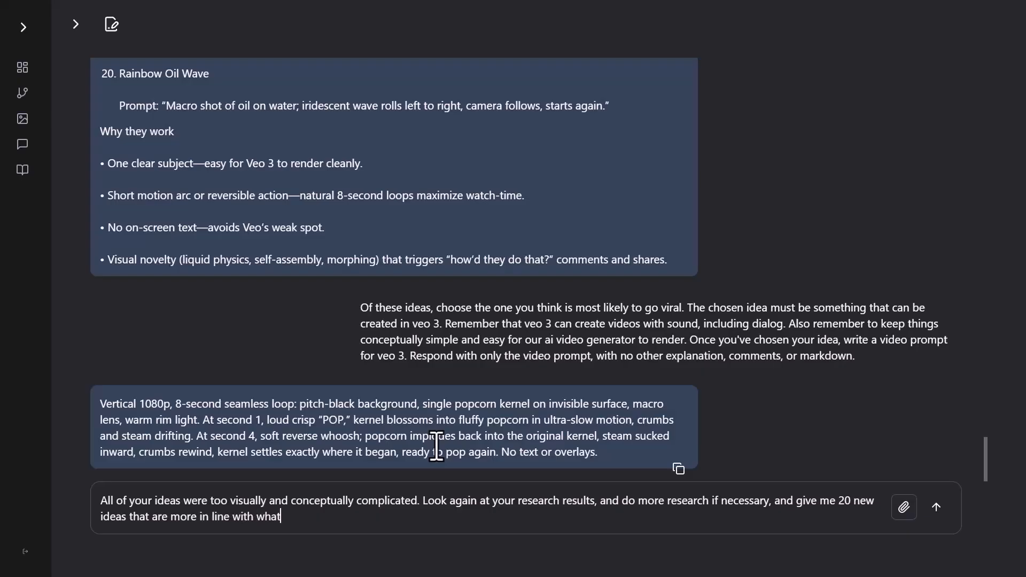
pyautogui.write(' people are actually making, andf')
pyautogui.press('BackSpace')
pyautogui.press('BackSpace')
pyautogui.write('thing video generators will a')
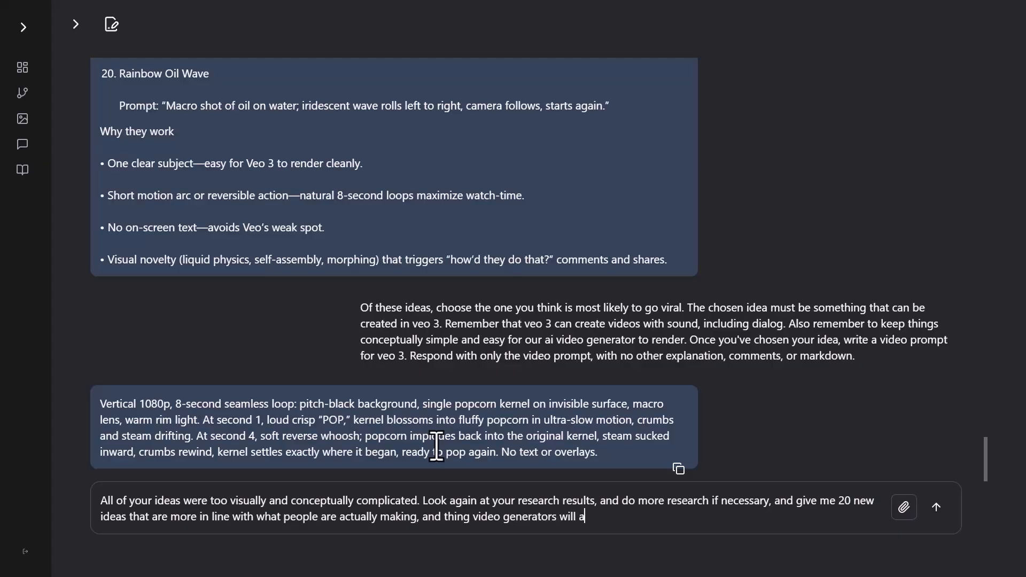
pyautogui.write('ctually be successful at.')
pyautogui.press('Return')
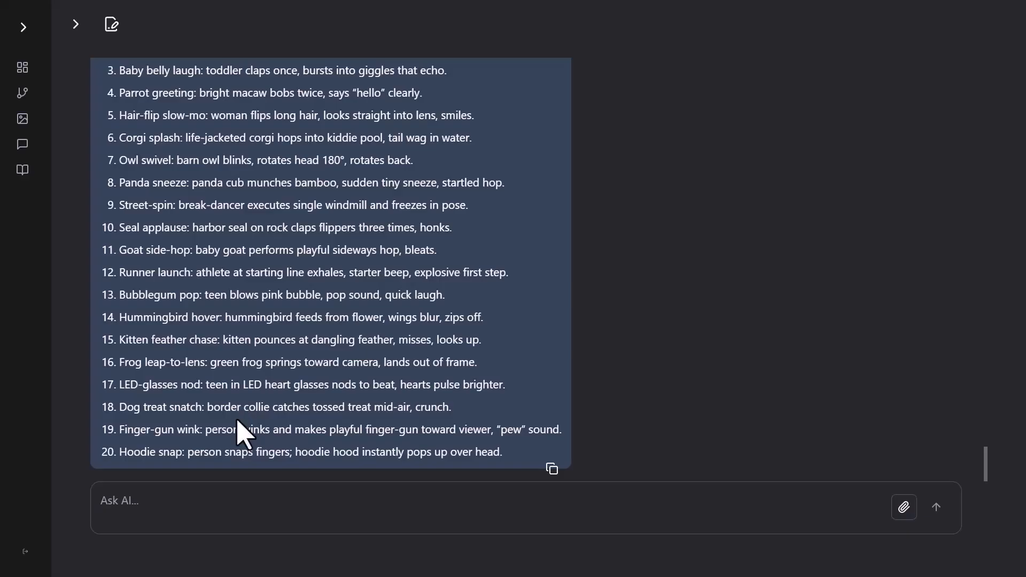
# Send a request for video prompts for the "Corgi splash" and "Hoodie snap" ideas, copying both ideas from the list.
pyautogui.write('Give mw video prompts for the following ideas:')
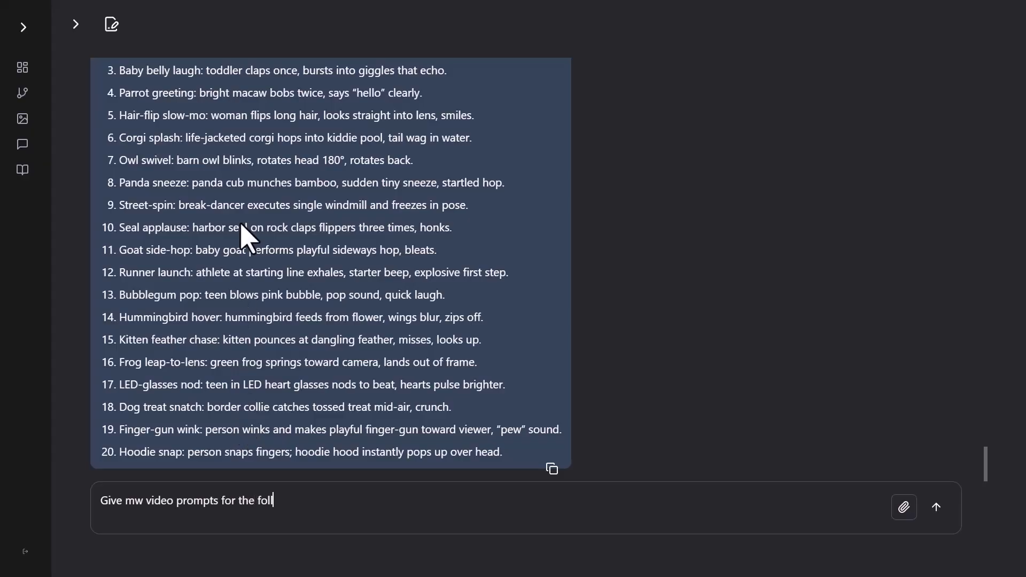
pyautogui.tripleClick(245, 138)
pyautogui.hotkey('ctrl', 'c')
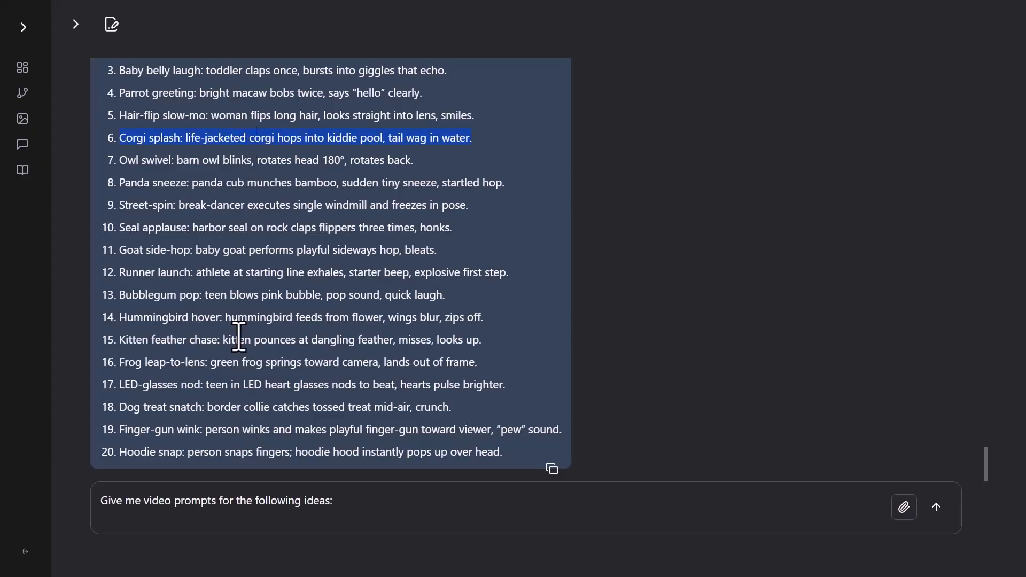
pyautogui.click(250, 497)
pyautogui.hotkey('ctrl', 'v')
pyautogui.tripleClick(366, 458)
pyautogui.hotkey('ctrl', 'c')
pyautogui.hotkey('ctrl', 'v')
pyautogui.press('Return')
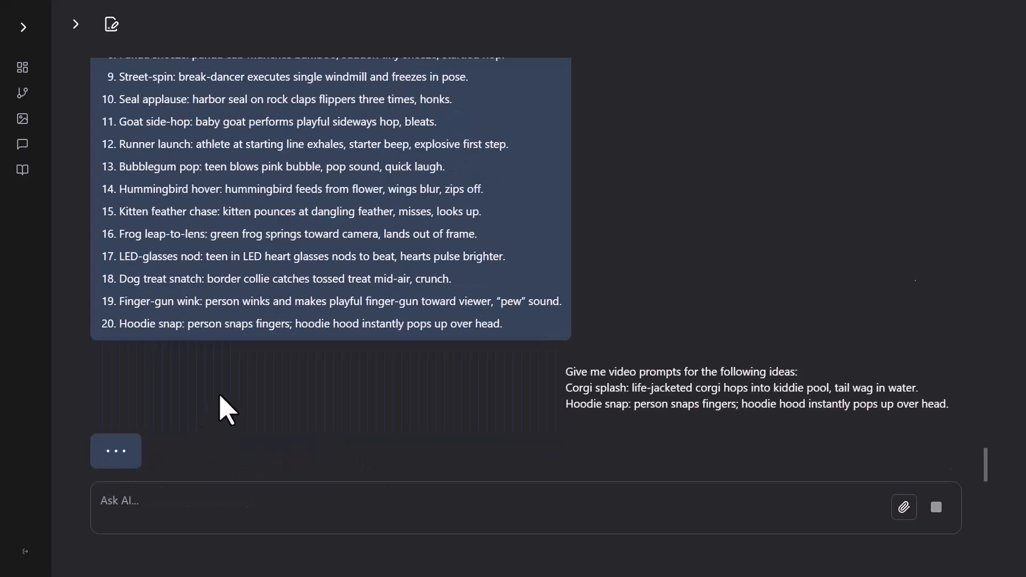
# Copy the generated corgi and hoodie video prompts and collect them with the other prompts in the Notepad++ document.
pyautogui.click(678, 468)
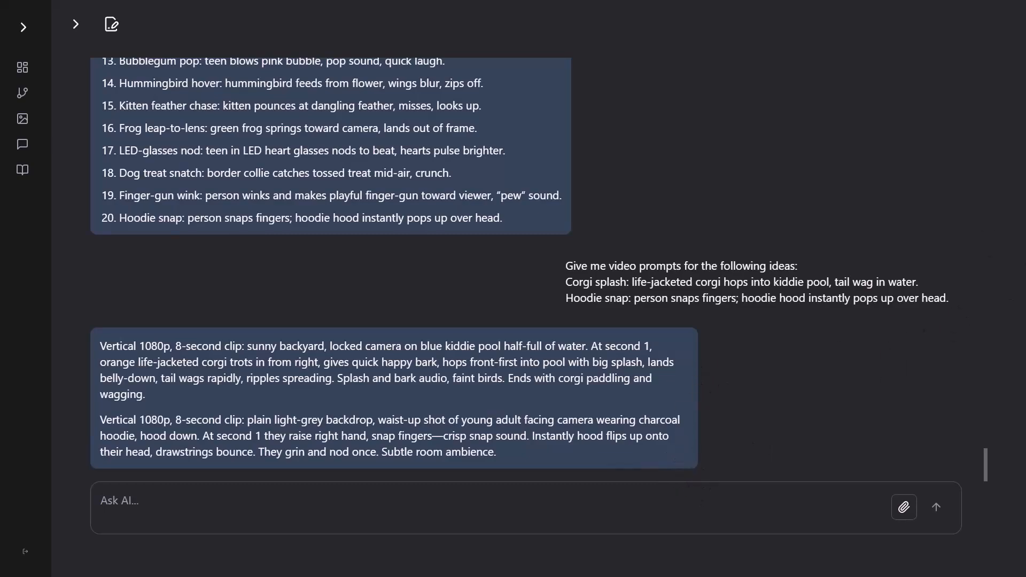
pyautogui.moveTo(1025, 69); pyautogui.dragTo(515, 46)
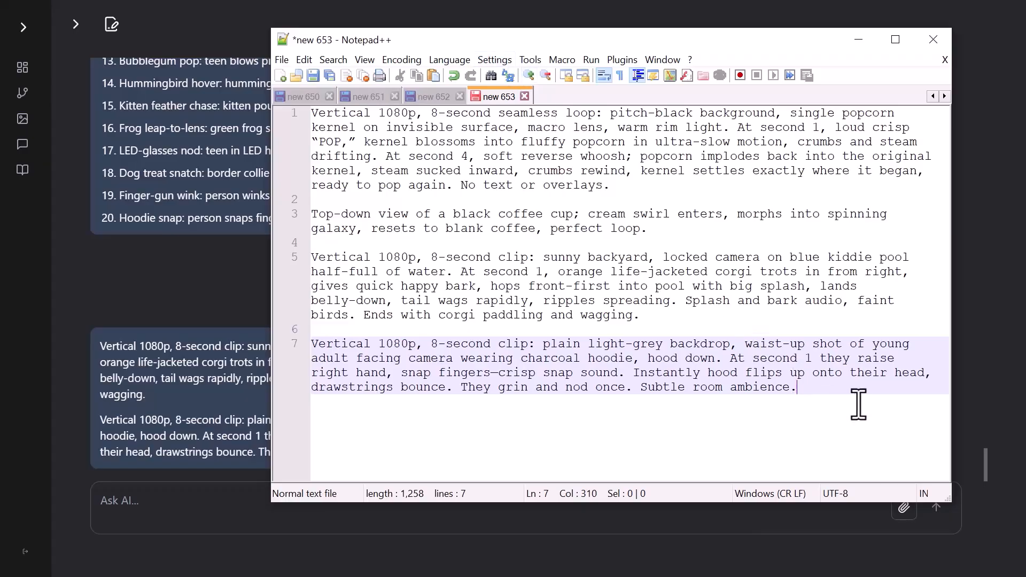
pyautogui.moveTo(535, 39); pyautogui.dragTo(1025, 128)
# Create a new flow from the Flows list and adjust the width of its browser pane.
pyautogui.scroll(-5, 420, 359)
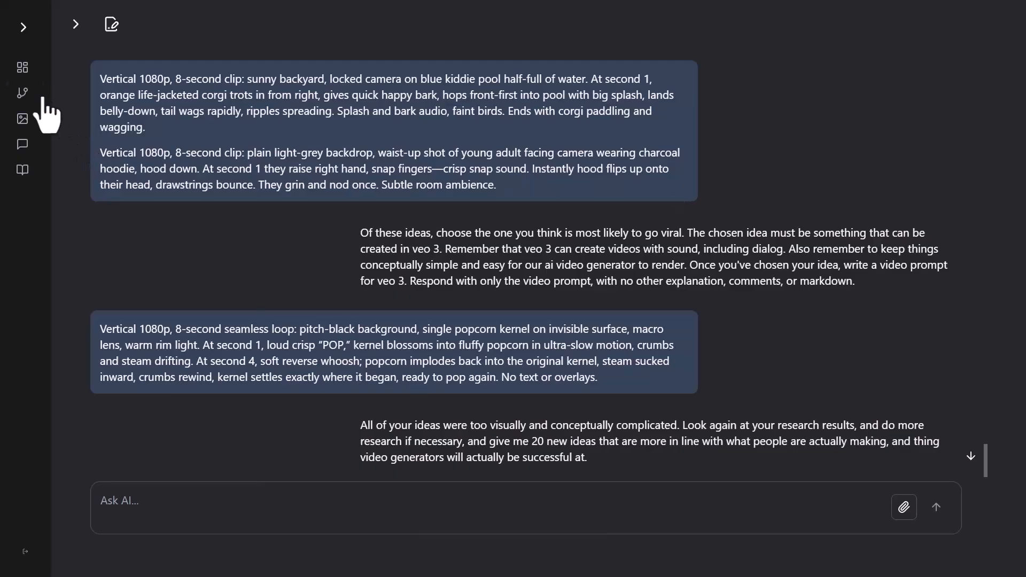
pyautogui.click(24, 94)
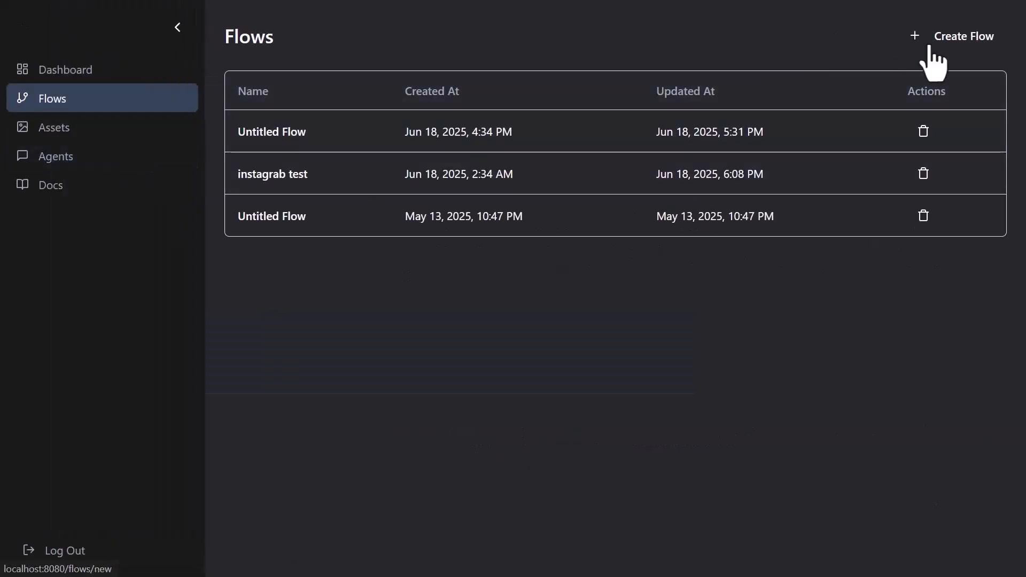
pyautogui.click(971, 43)
pyautogui.moveTo(459, 264); pyautogui.dragTo(406, 265)
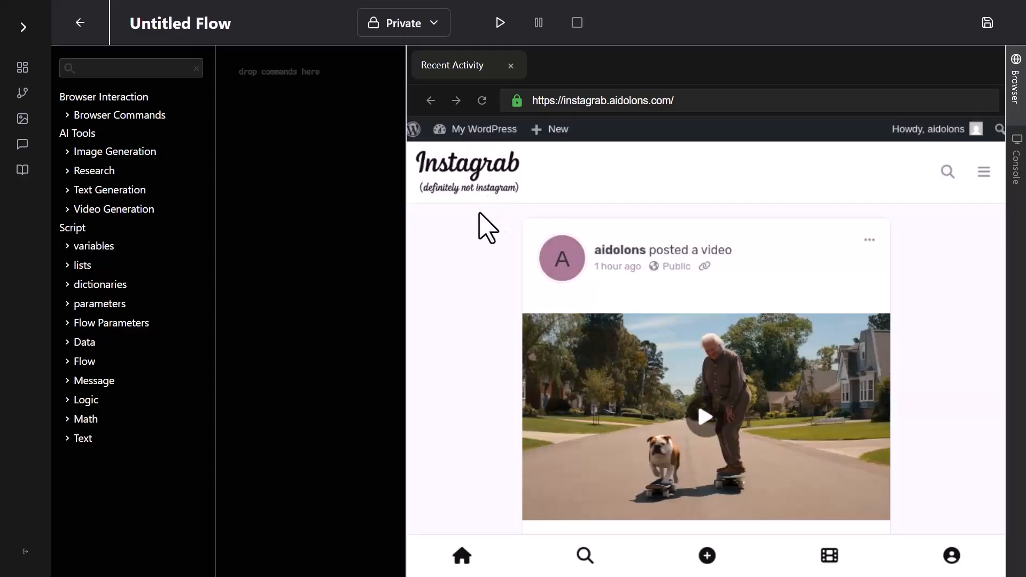
# Preview the posted videos in the Instagrab feed, starting with the skateboarding man and bulldog.
pyautogui.scroll(-1, 550, 354)
pyautogui.click(671, 359)
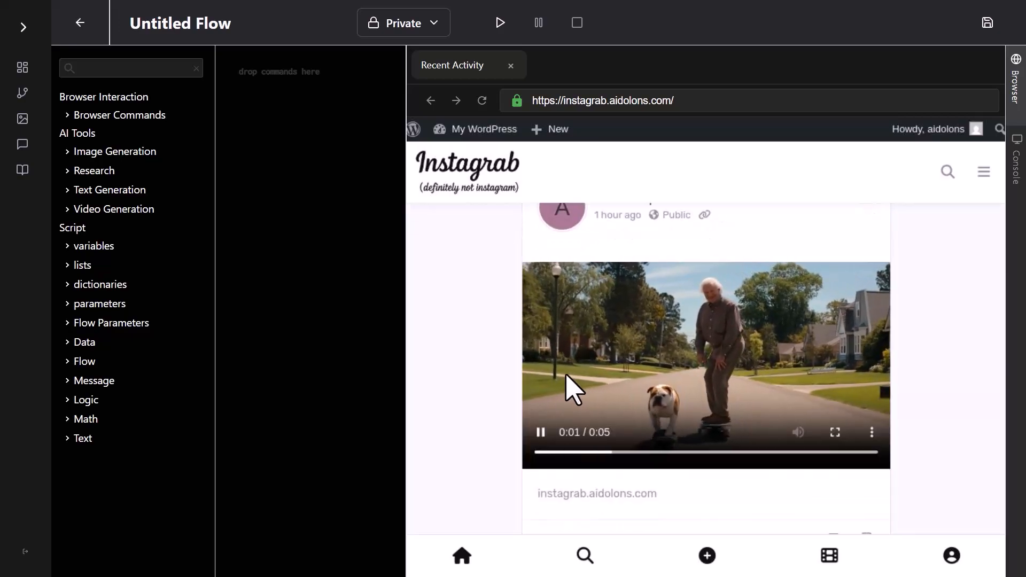
pyautogui.click(541, 480)
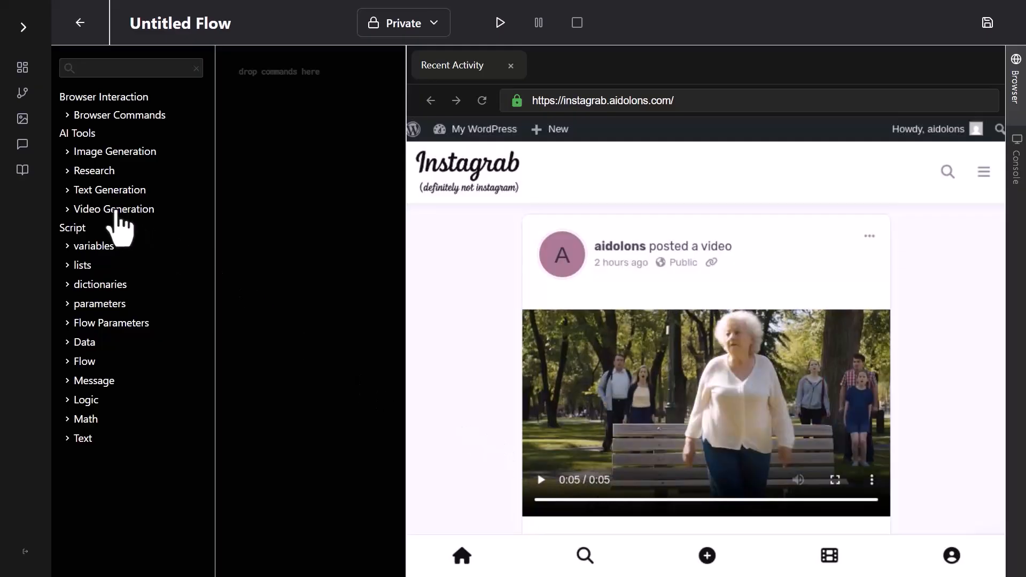
# Add a create ai video command to the empty flow, using the Hailuo 2 model, and widen the flow area.
pyautogui.click(111, 209)
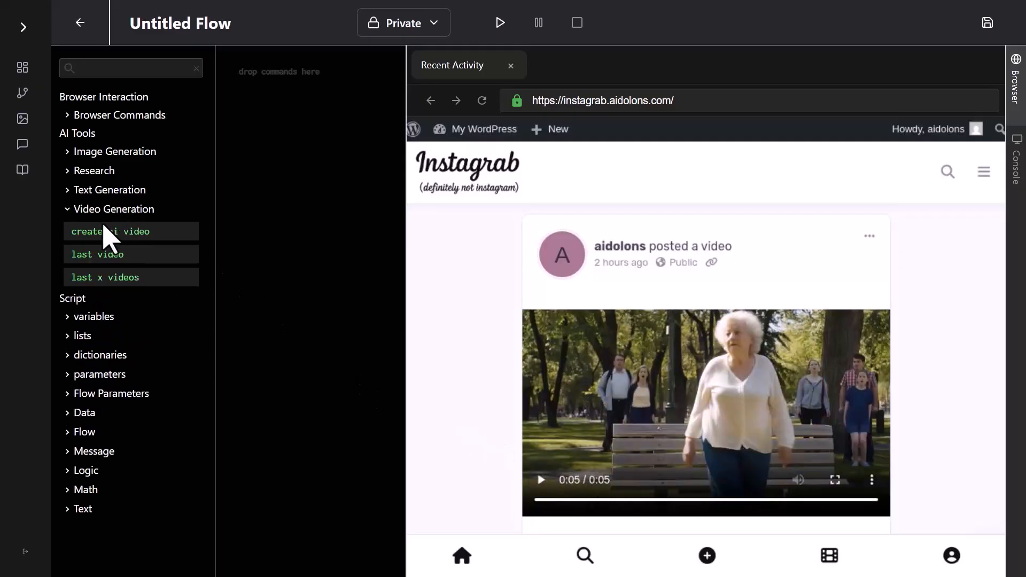
pyautogui.moveTo(93, 234)
pyautogui.mouseDown()
pyautogui.moveTo(143, 227)
pyautogui.moveTo(238, 72)
pyautogui.mouseUp()
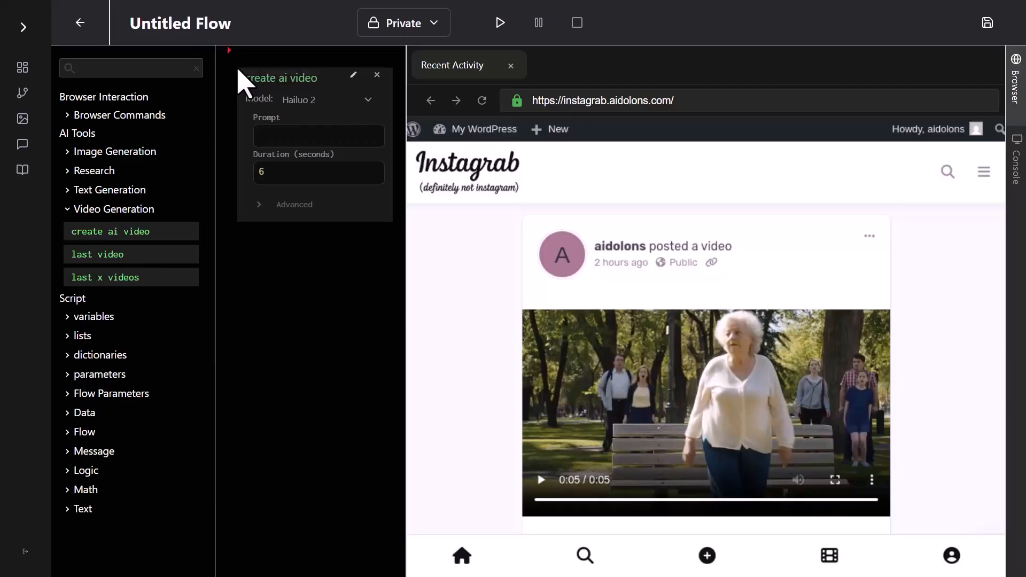
pyautogui.moveTo(404, 84); pyautogui.dragTo(492, 96)
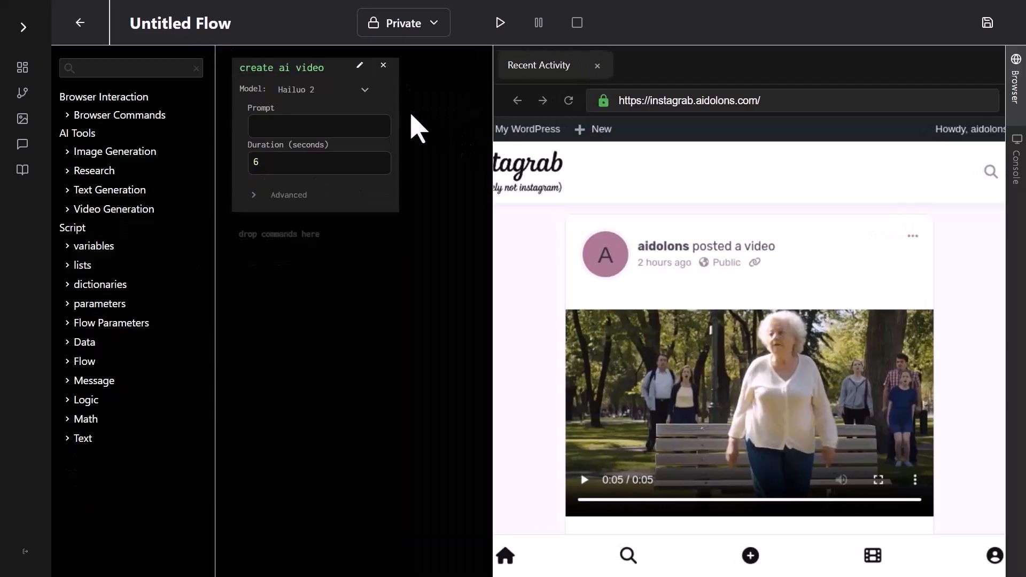
pyautogui.click(301, 91)
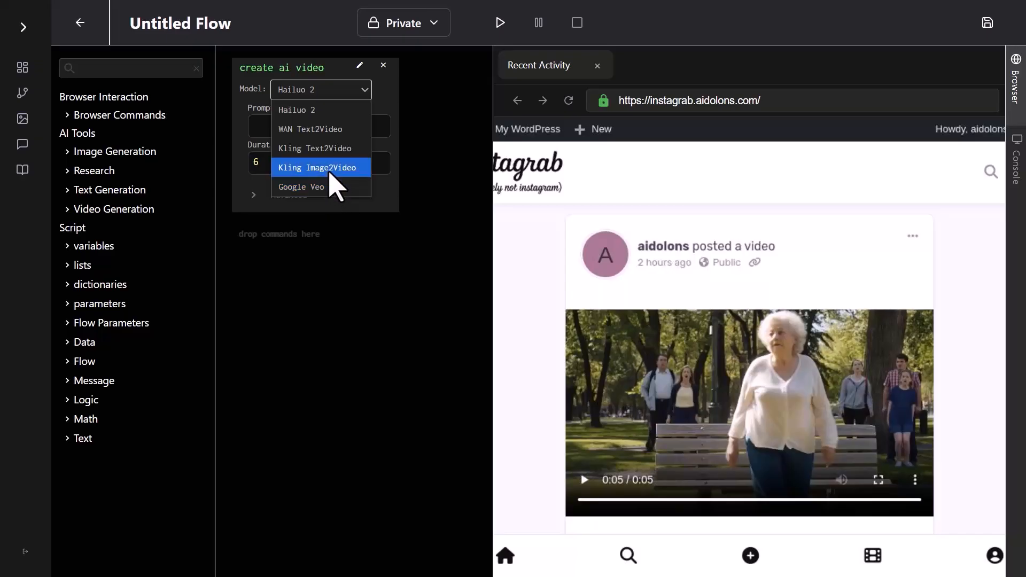
pyautogui.click(319, 111)
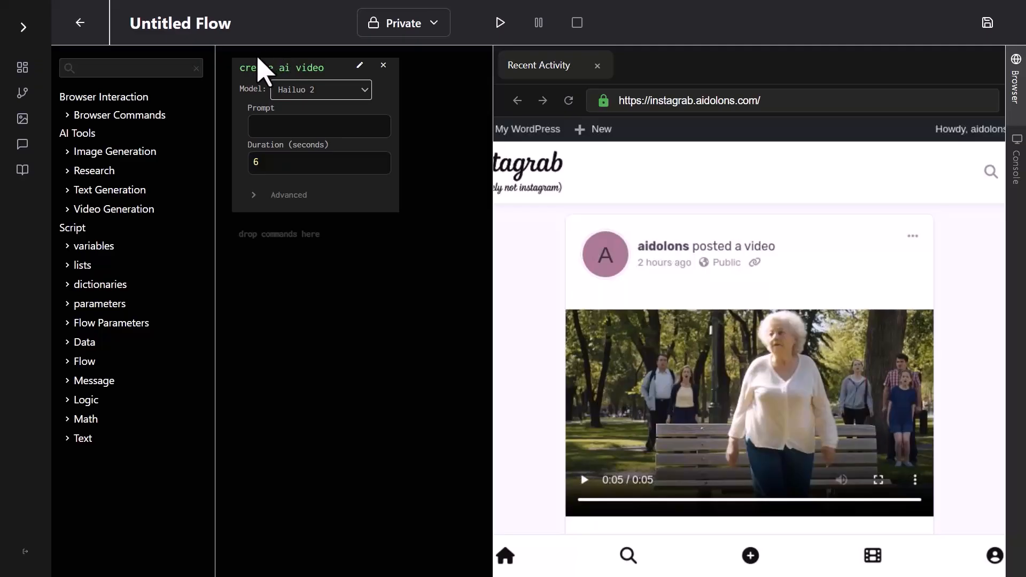
# Add a text parameter named "prompt" above the create ai video command.
pyautogui.click(117, 324)
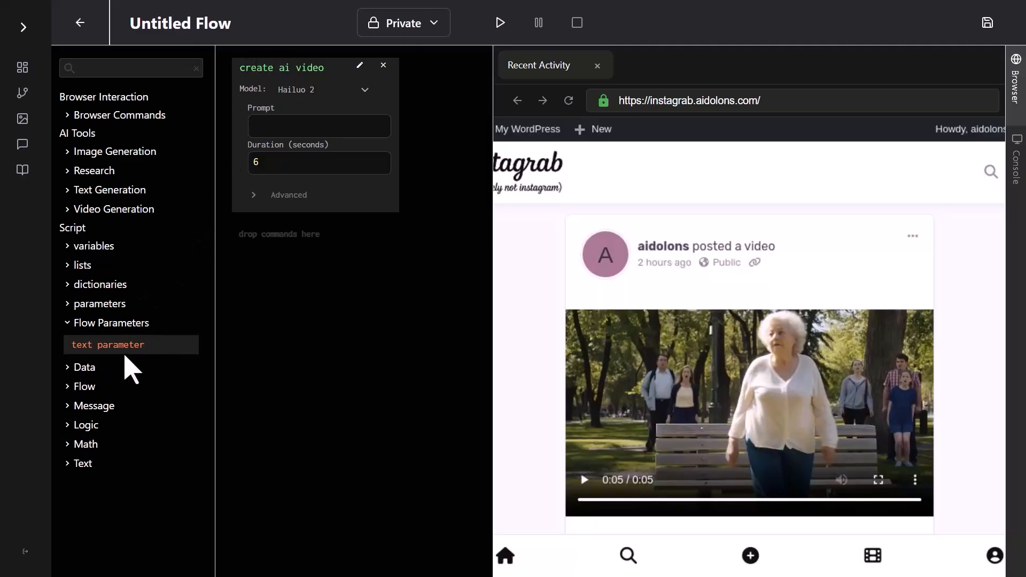
pyautogui.moveTo(101, 348); pyautogui.dragTo(255, 62)
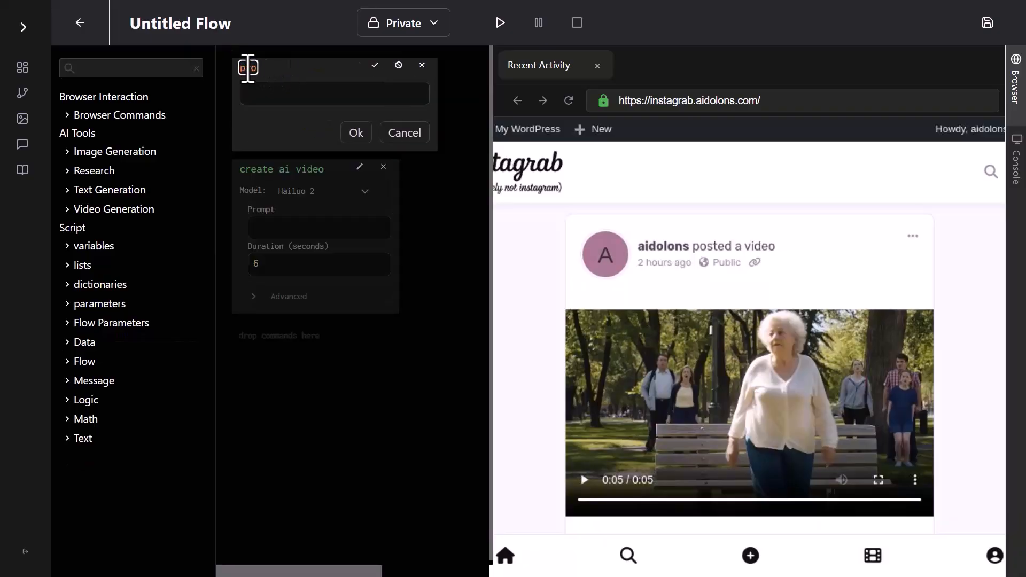
pyautogui.click(350, 133)
# Use the "prompt" parameter as the Prompt value of the create ai video command.
pyautogui.click(359, 130)
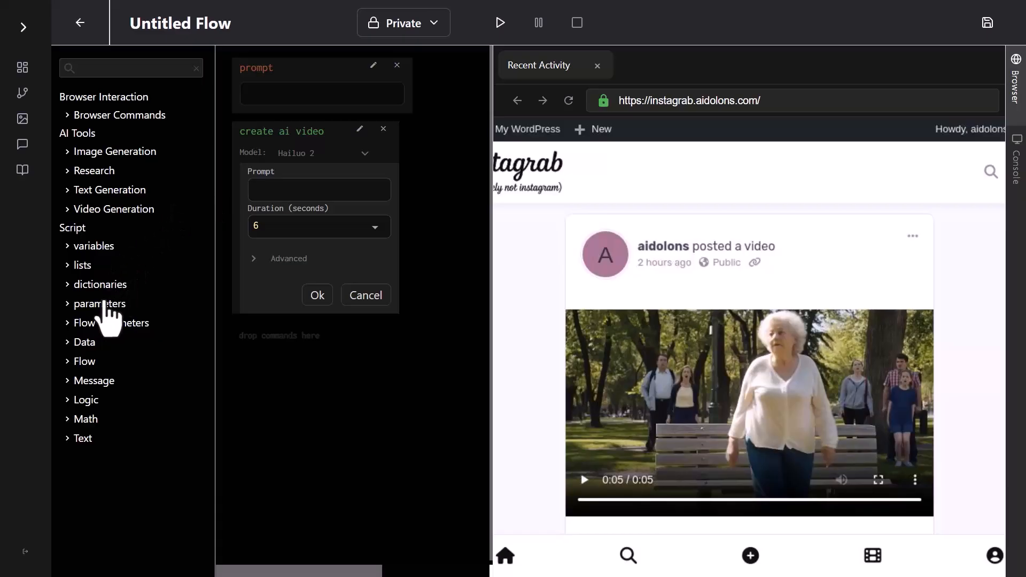
pyautogui.click(95, 305)
pyautogui.moveTo(85, 327); pyautogui.dragTo(279, 193)
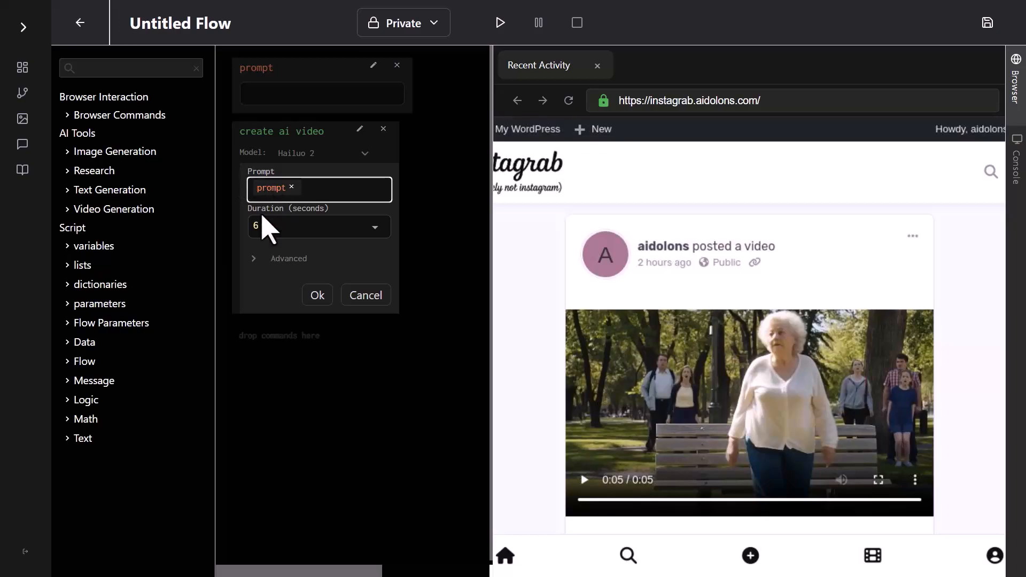
pyautogui.click(316, 295)
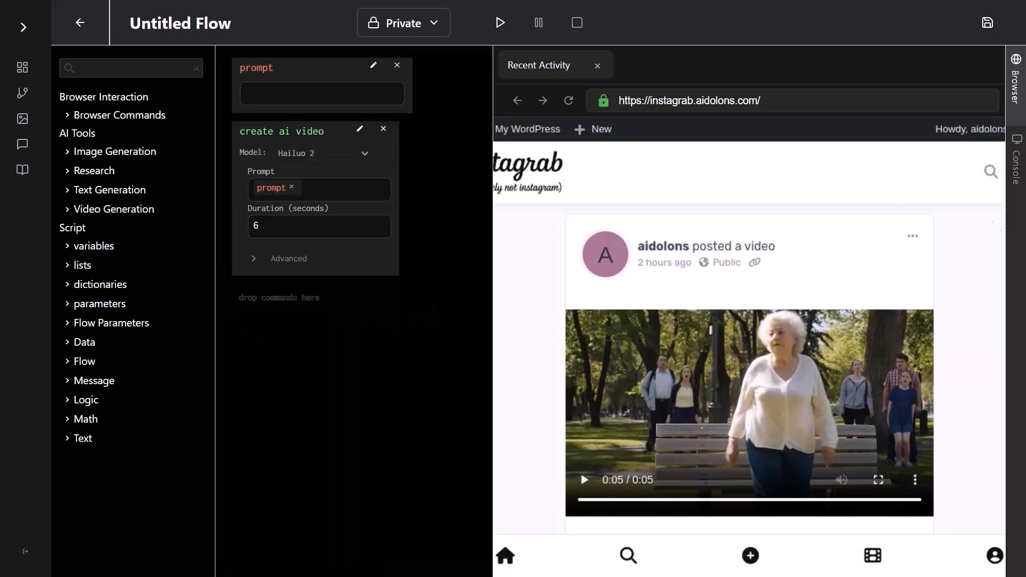
# Paste the charcoal hoodie finger-snap video prompt into the prompt parameter and run the flow.
pyautogui.click(324, 92)
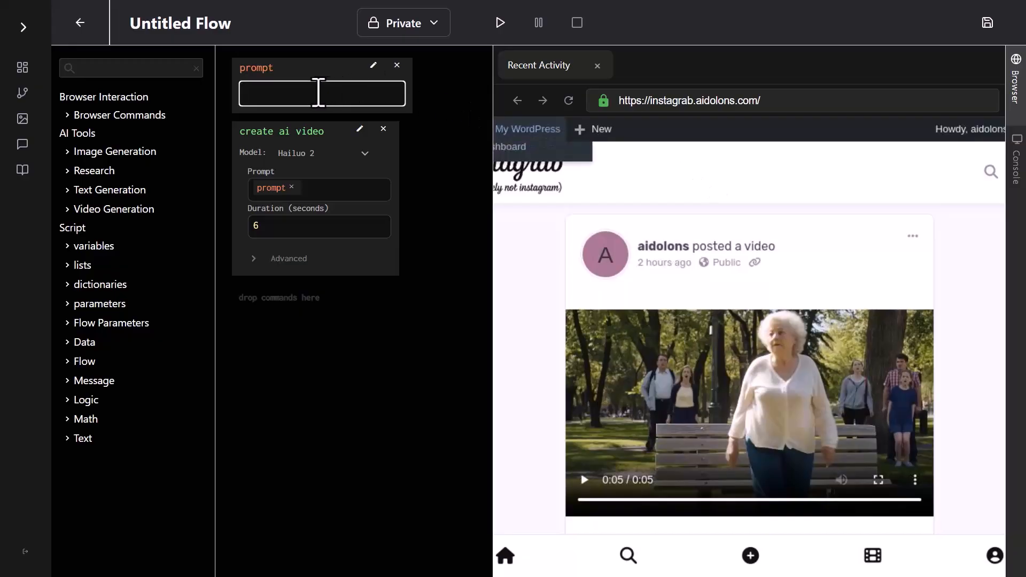
pyautogui.write('Vertical 1080p, 8-second clip: plain light-grey backdrop, waist-up shot of young adult facing camera wearing charcoal hoodie, hood down. At second 1 they raise right hand, snap fingers—crisp snap sound. Instantly hood flips up onto their head, drawstrings bounce. They grin and nod once. Subtle room ambience.')
pyautogui.click(500, 22)
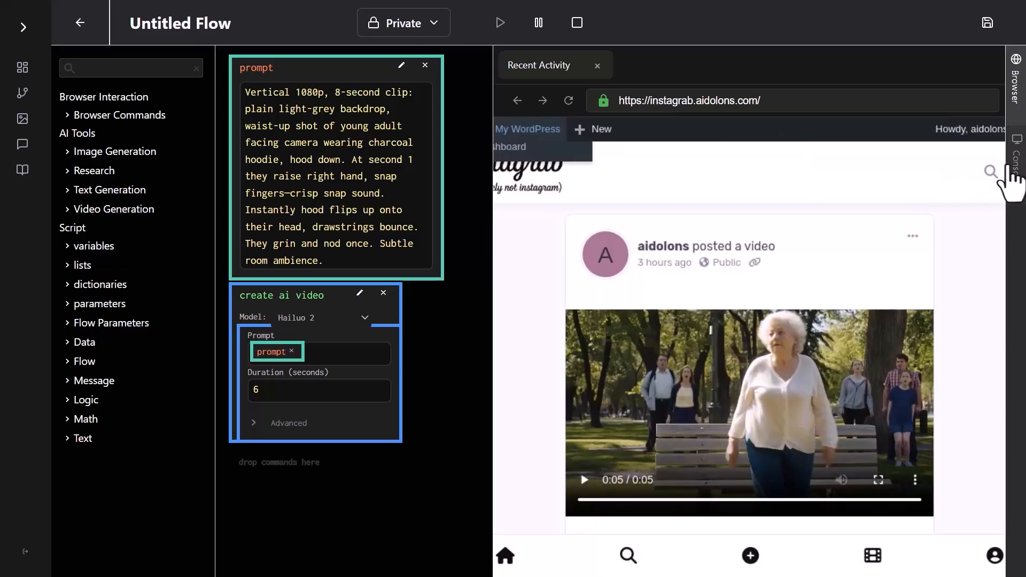
pyautogui.click(1016, 181)
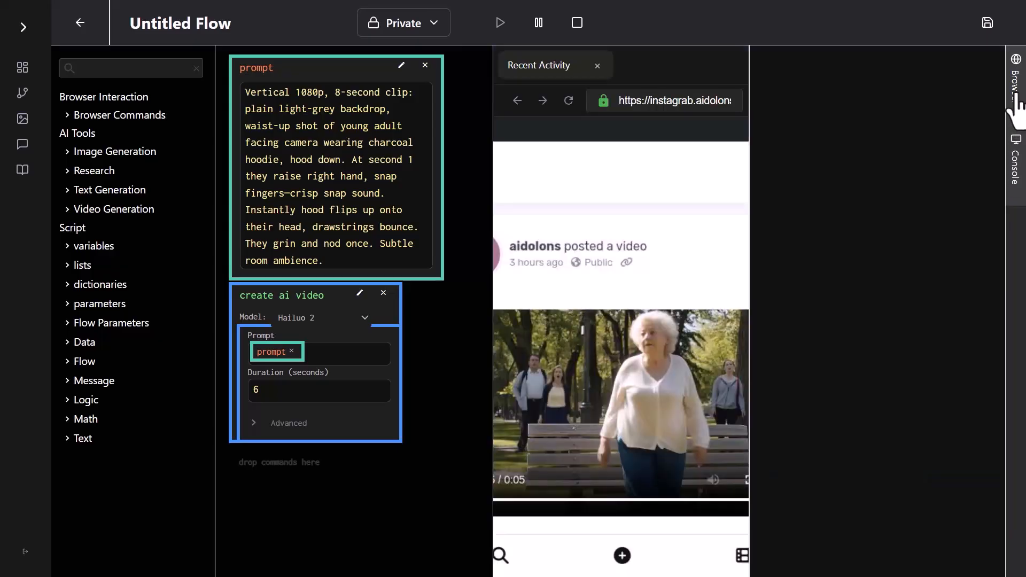
pyautogui.click(1017, 66)
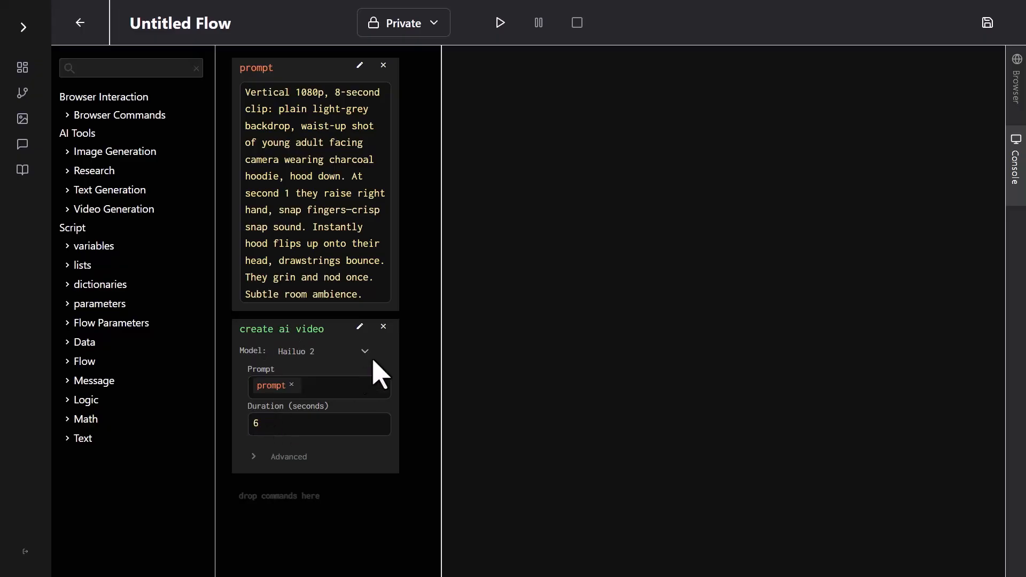
pyautogui.click(359, 326)
pyautogui.click(311, 526)
pyautogui.click(271, 140)
pyautogui.hotkey('ctrl', 'a')
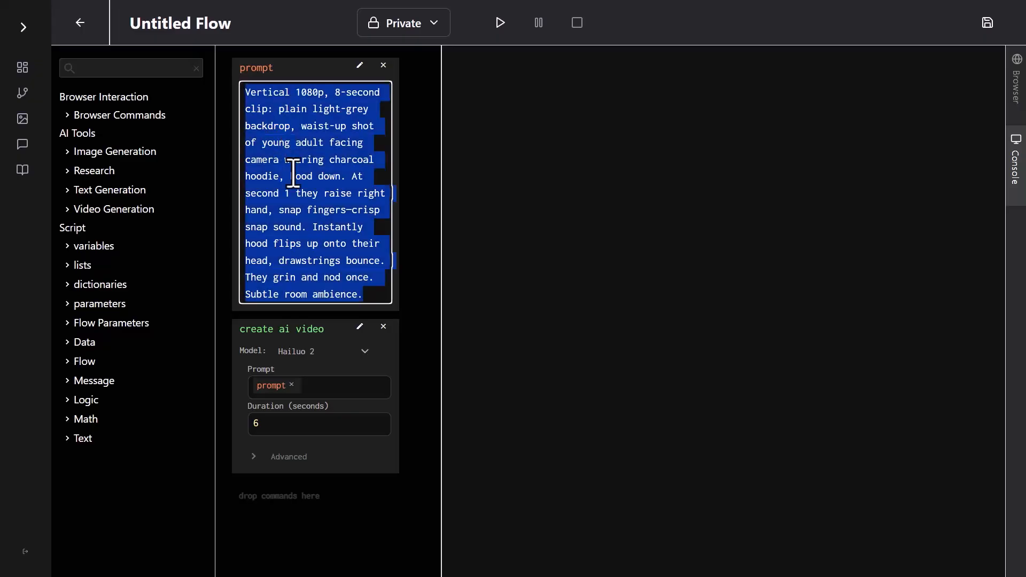
pyautogui.click(1015, 86)
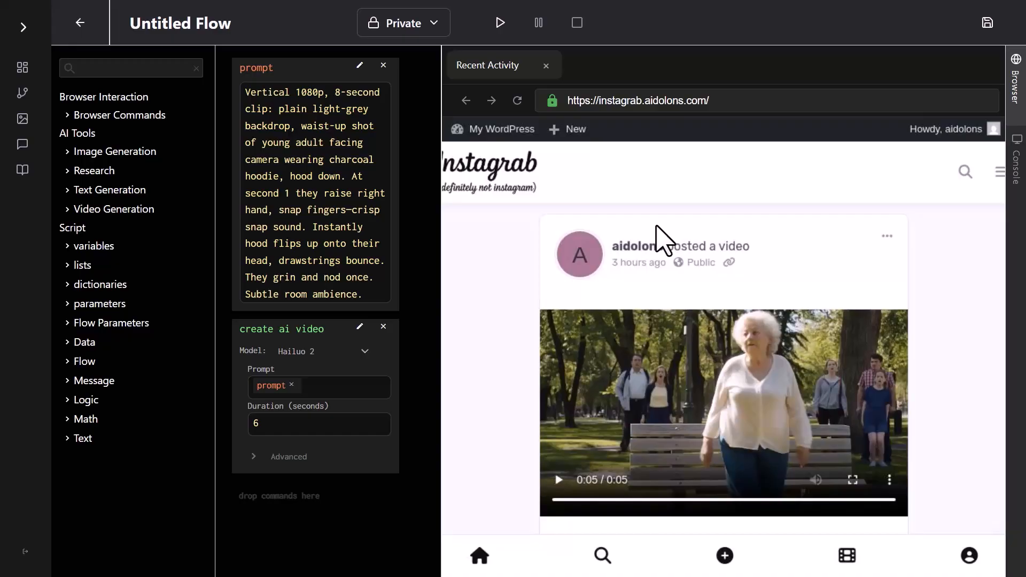
pyautogui.click(134, 117)
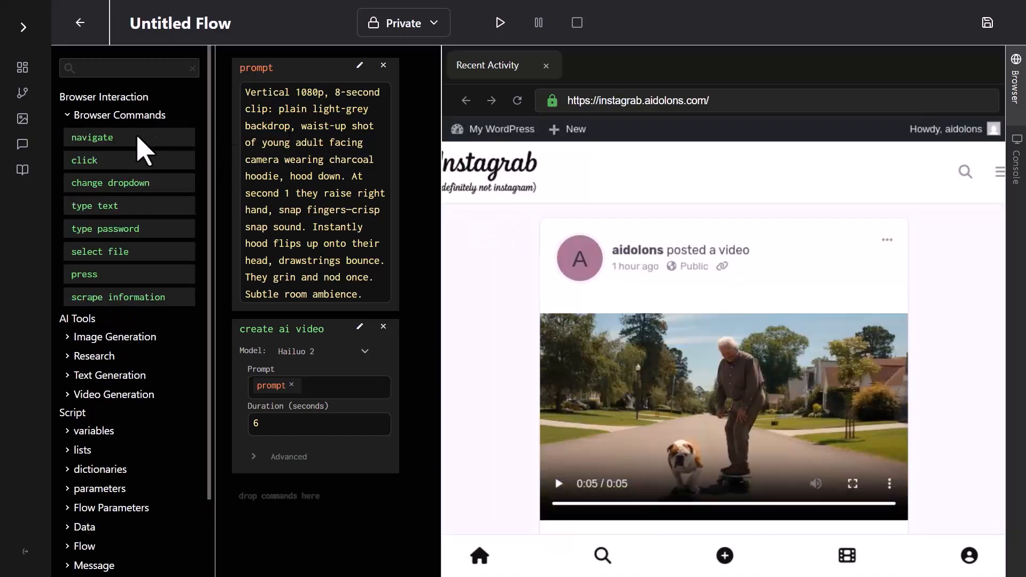
pyautogui.moveTo(110, 143); pyautogui.dragTo(262, 467)
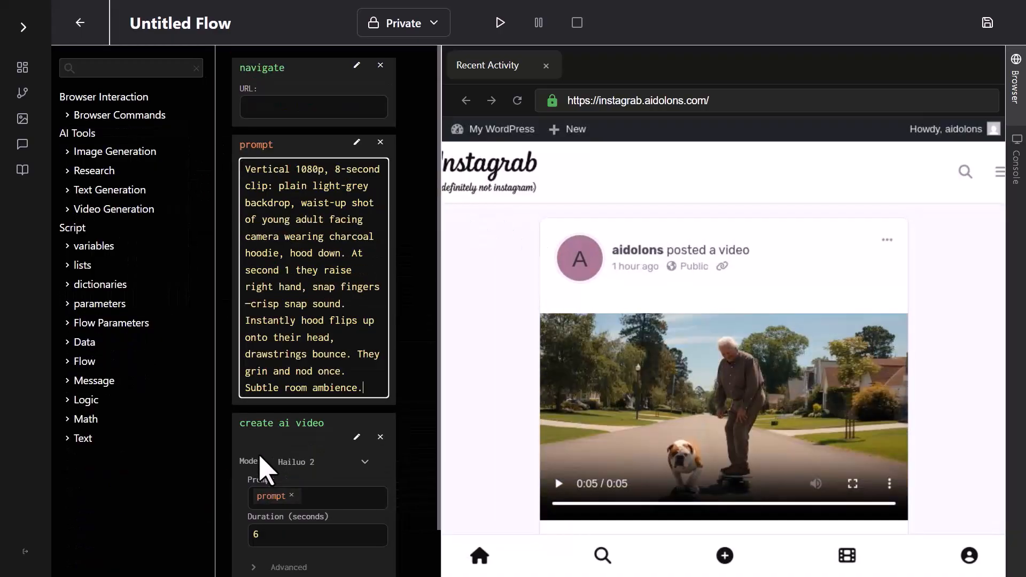
pyautogui.click(680, 100)
pyautogui.hotkey('ctrl', 'c')
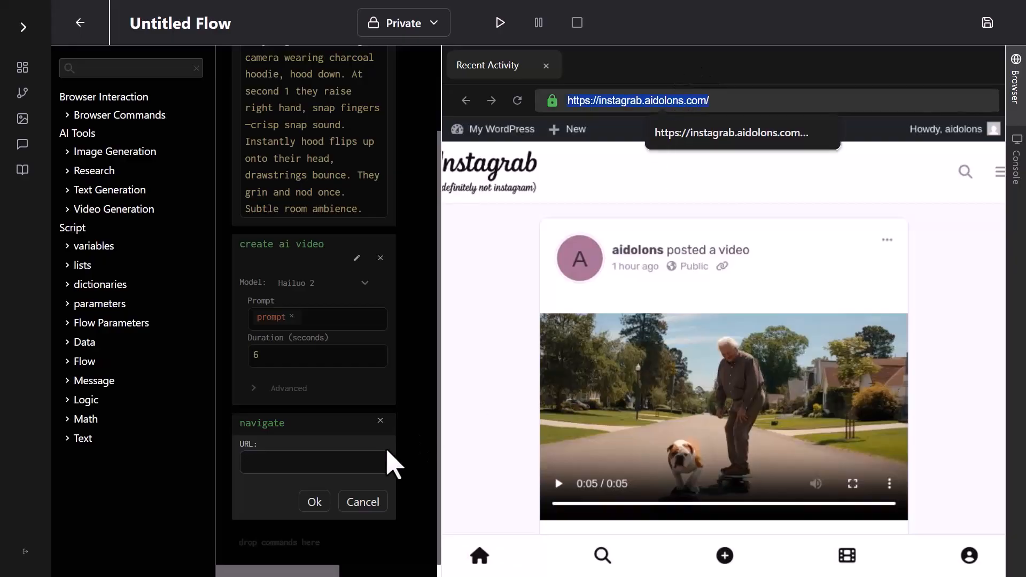
pyautogui.click(334, 463)
pyautogui.hotkey('ctrl', 'v')
pyautogui.click(354, 500)
# Append a "click" command for the element "the plus button in the middle of the bottom toolbar" and run the flow.
pyautogui.click(143, 117)
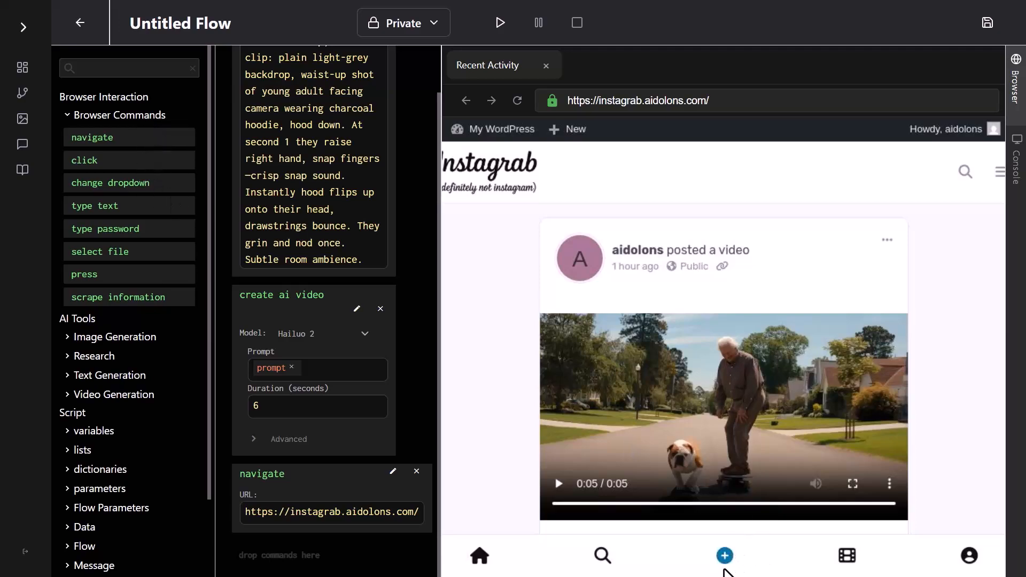
pyautogui.moveTo(85, 161)
pyautogui.mouseDown()
pyautogui.moveTo(247, 378)
pyautogui.moveTo(284, 531)
pyautogui.moveTo(299, 489)
pyautogui.mouseUp()
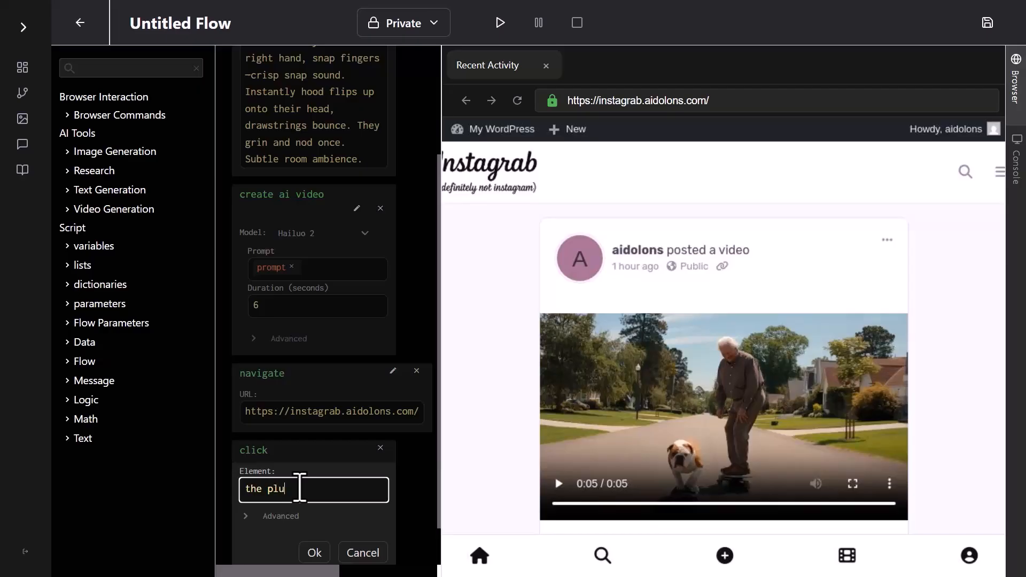
pyautogui.write('the plus button in the middle of the bottom toolbar')
pyautogui.press('Return')
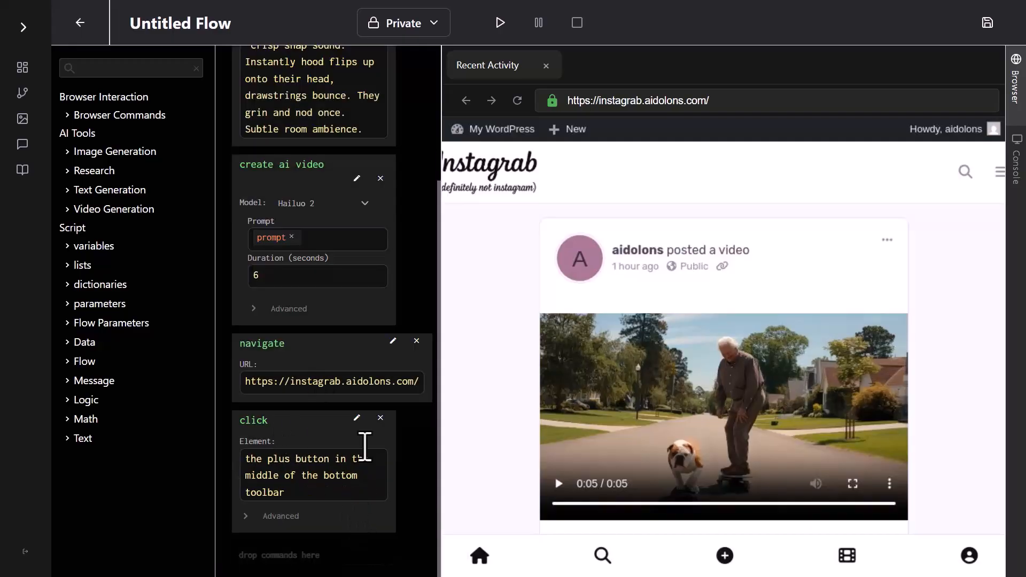
pyautogui.click(500, 23)
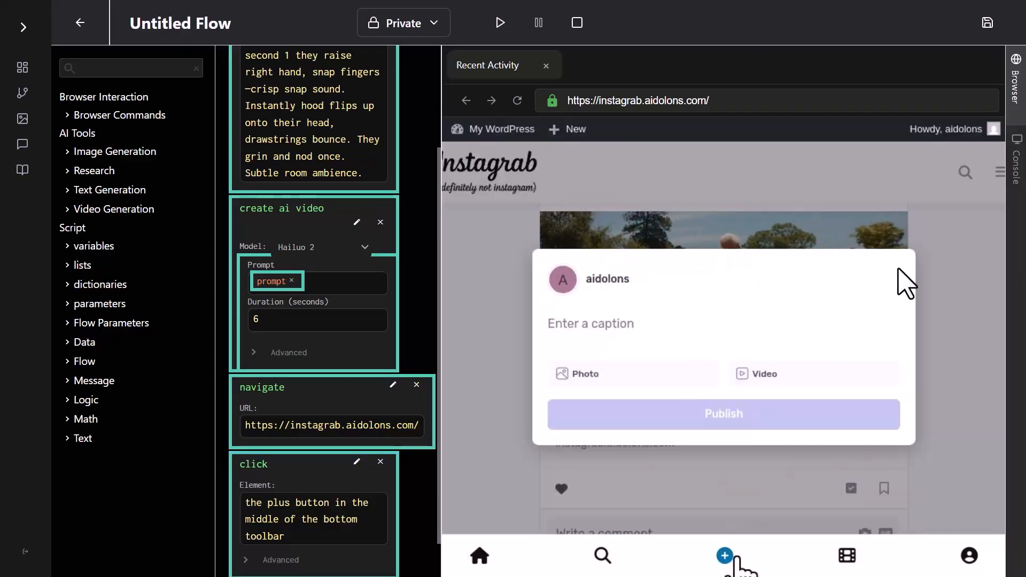
# Append another "click" command for the element "the video button" and run the flow.
pyautogui.click(105, 116)
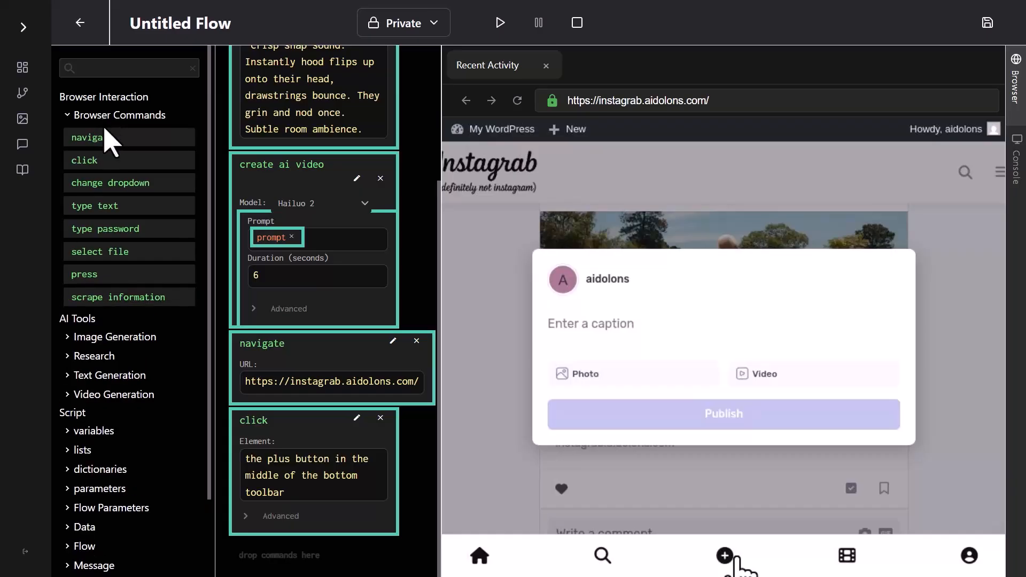
pyautogui.moveTo(86, 160); pyautogui.dragTo(251, 446)
pyautogui.write('the video button')
pyautogui.click(314, 552)
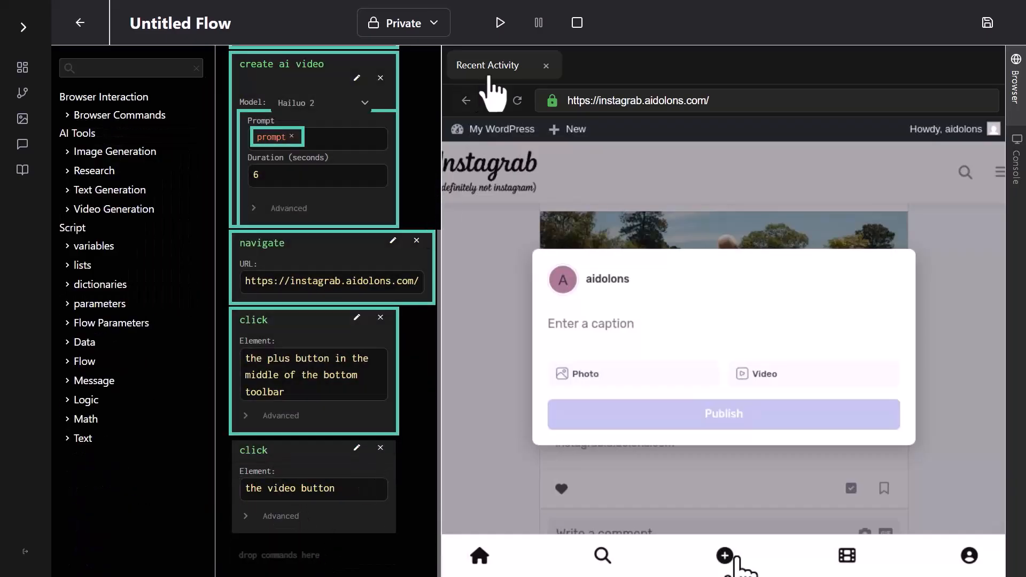
pyautogui.click(500, 22)
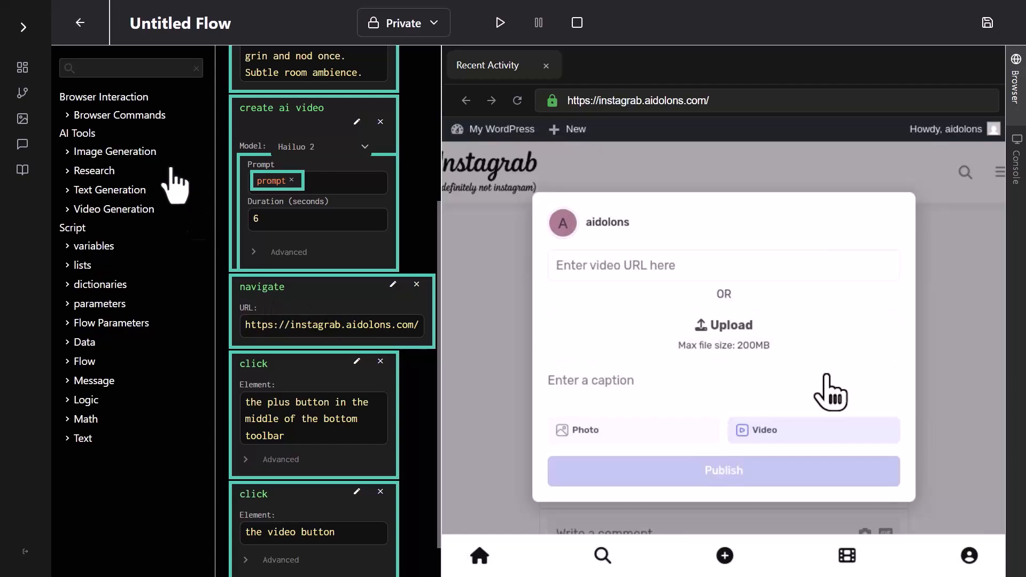
pyautogui.scroll(-1, 271, 378)
pyautogui.click(119, 115)
pyautogui.moveTo(72, 253); pyautogui.dragTo(279, 483)
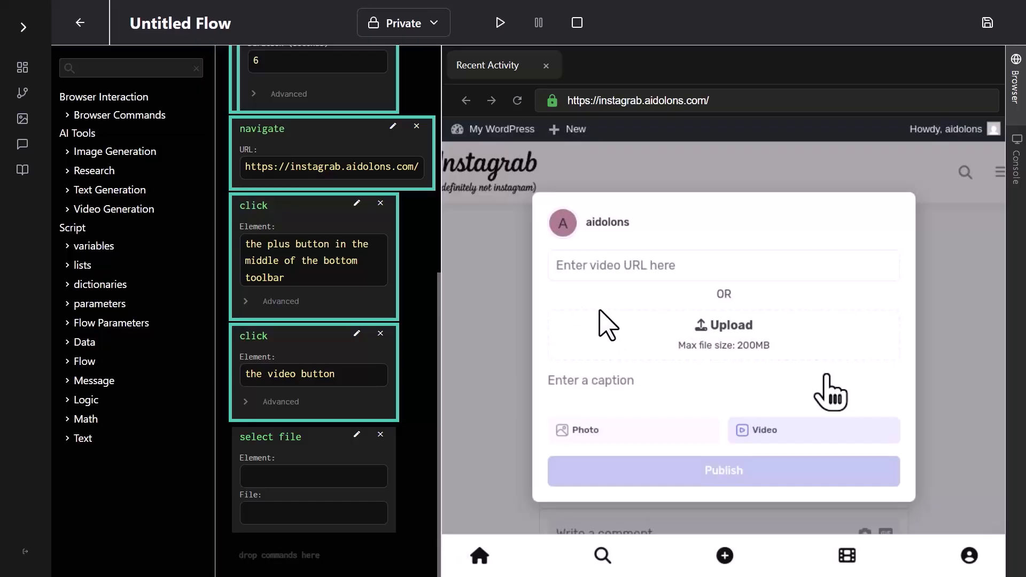
pyautogui.click(355, 436)
pyautogui.click(286, 479)
pyautogui.write('//input[@type="file"]')
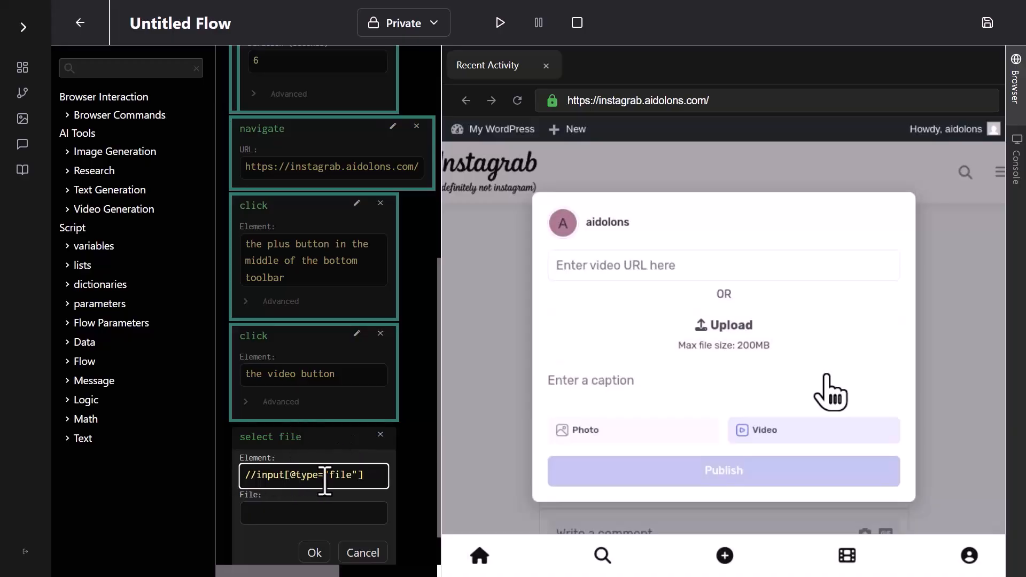
# Set the select file command's file to the "last video" block, accept the edit and run the flow.
pyautogui.scroll(-1, 299, 459)
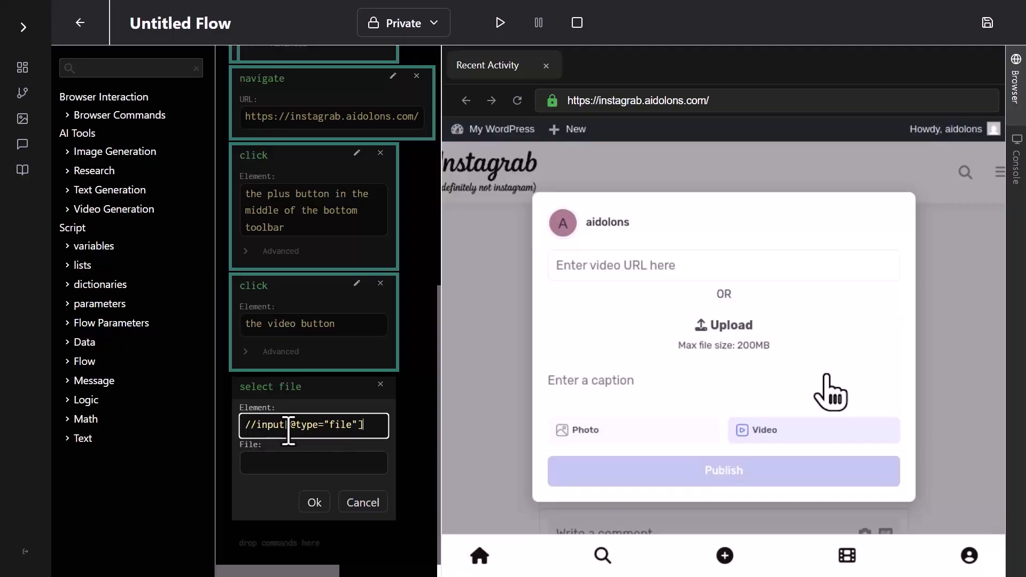
pyautogui.click(276, 462)
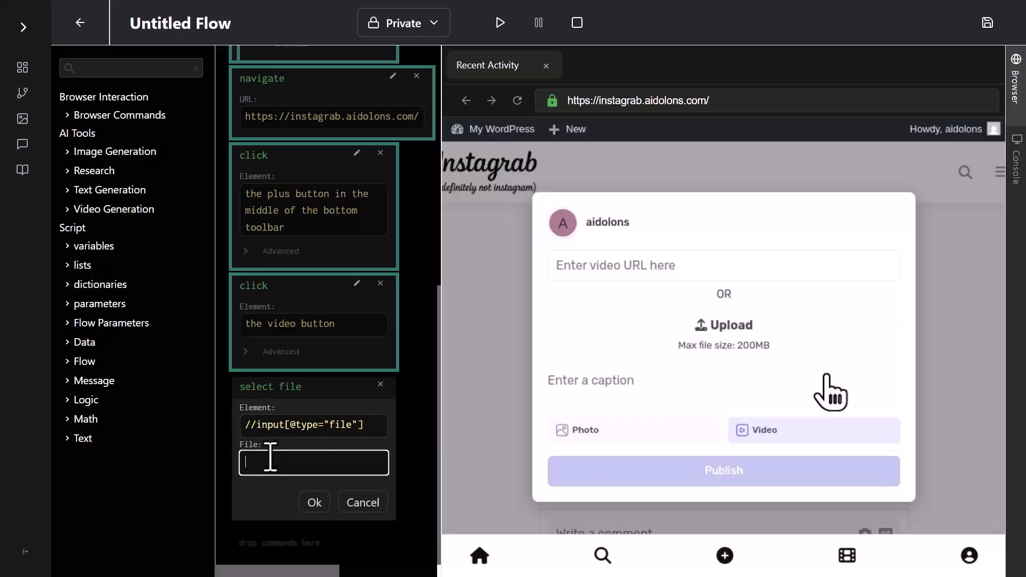
pyautogui.click(90, 210)
pyautogui.moveTo(98, 256); pyautogui.dragTo(276, 468)
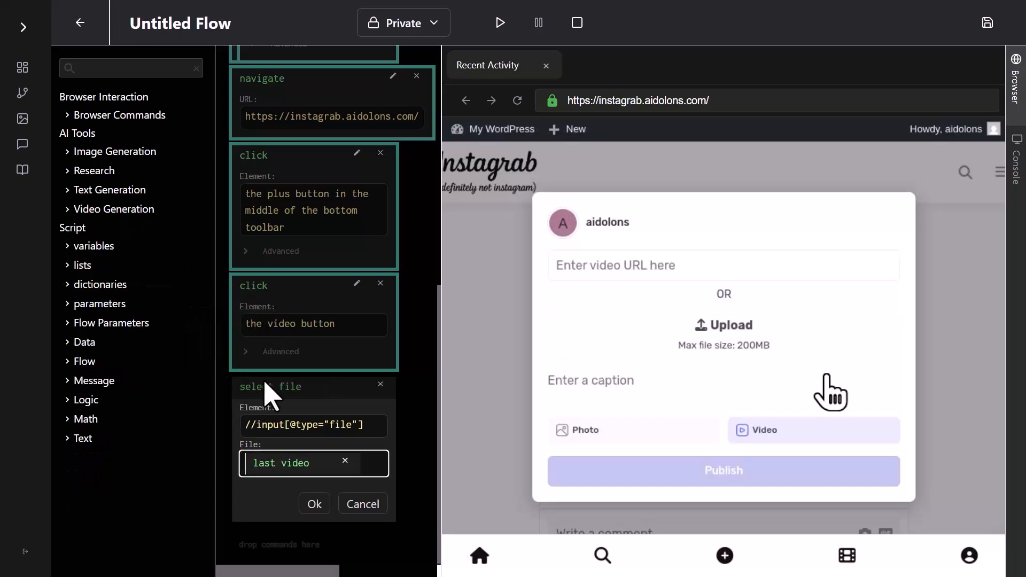
pyautogui.click(315, 503)
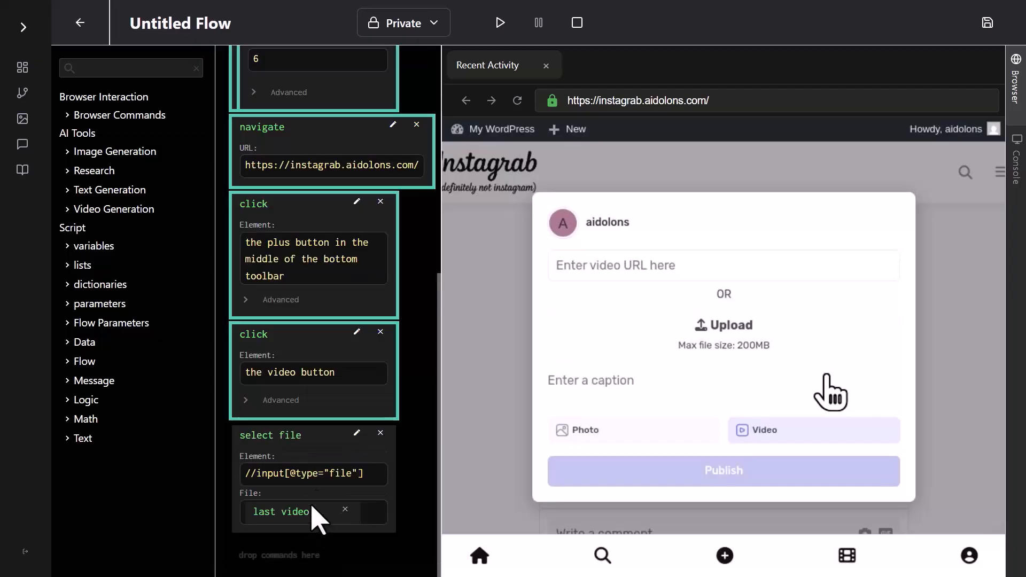
pyautogui.click(496, 29)
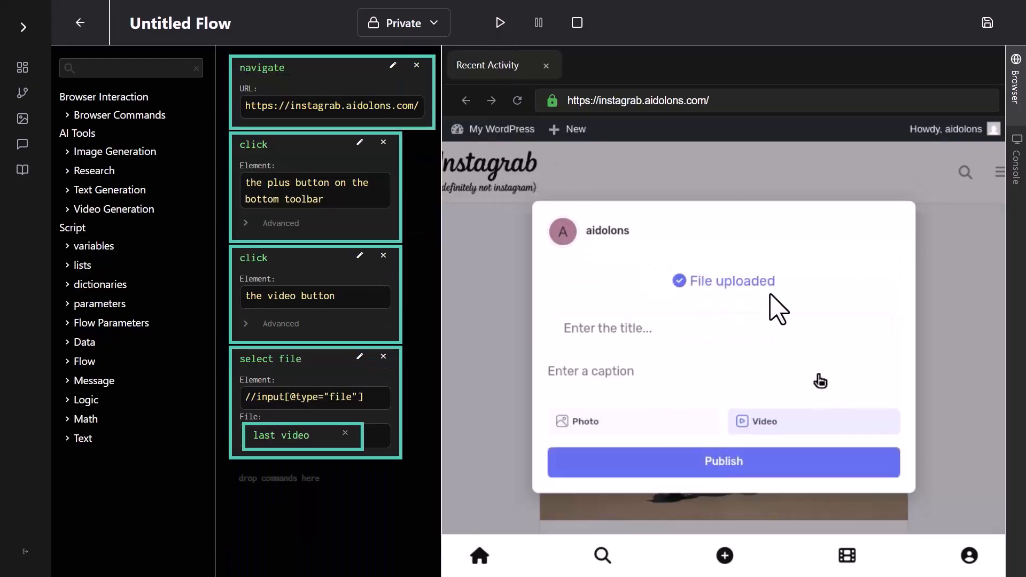
# Append a "click" command for the element "the publish button" after the select file command and run the flow.
pyautogui.click(87, 118)
pyautogui.moveTo(93, 159); pyautogui.dragTo(278, 470)
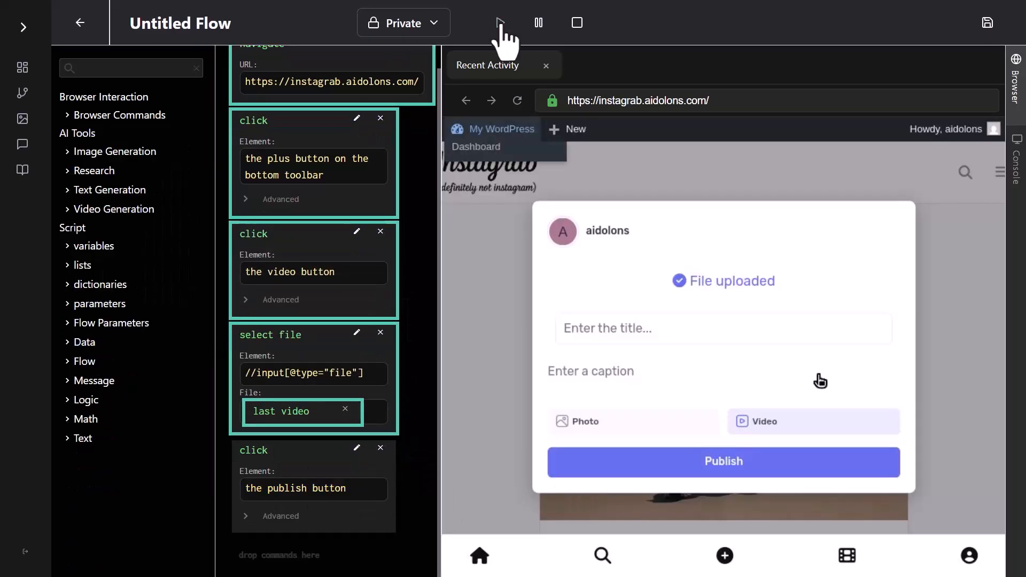
pyautogui.click(501, 23)
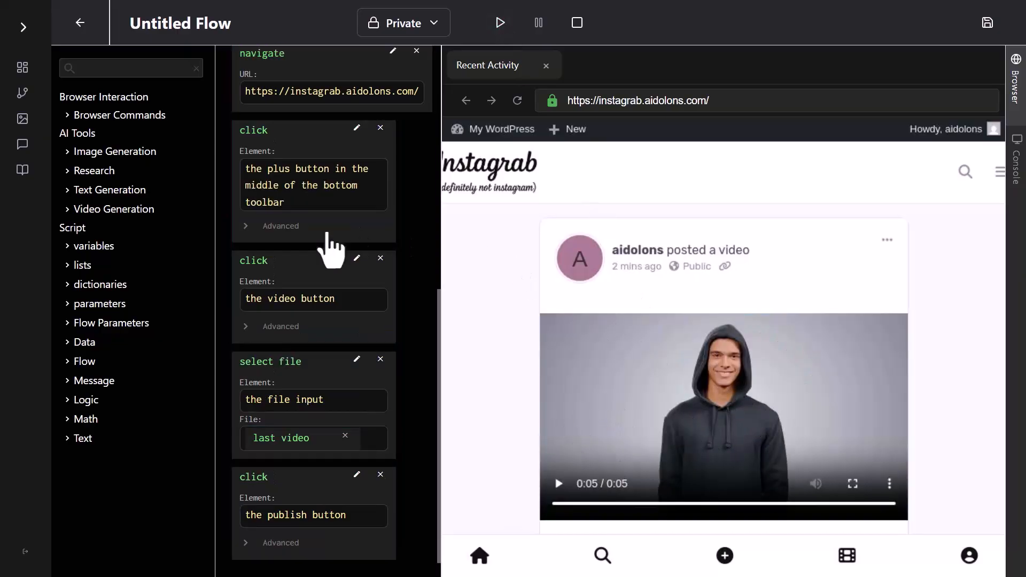
# Run the flow with the sunny-backyard corgi kiddie-pool video prompt pasted over the prompt parameter's text, and play the posted video.
pyautogui.scroll(10, 332, 248)
pyautogui.scroll(3, 342, 253)
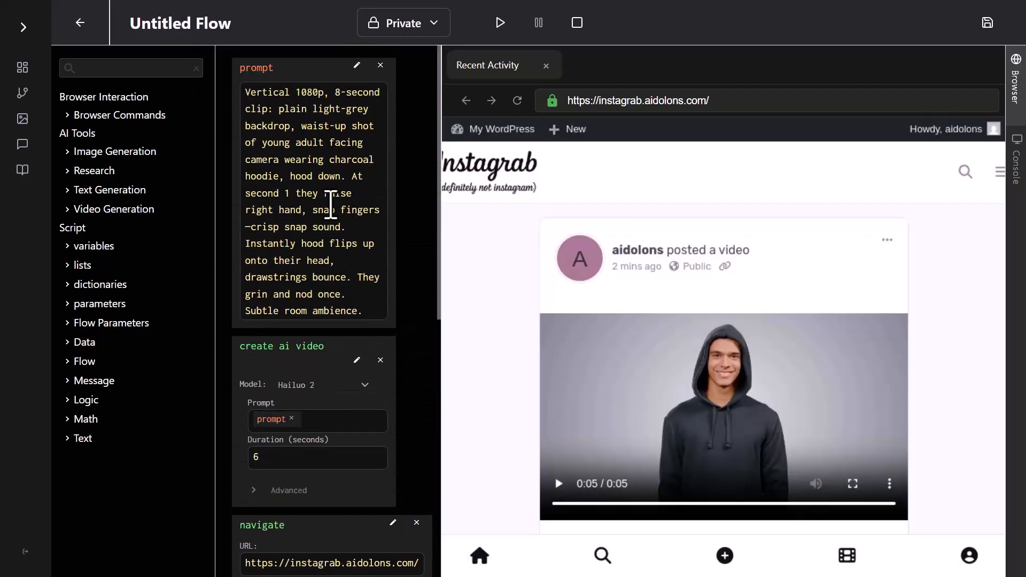
pyautogui.tripleClick(299, 159)
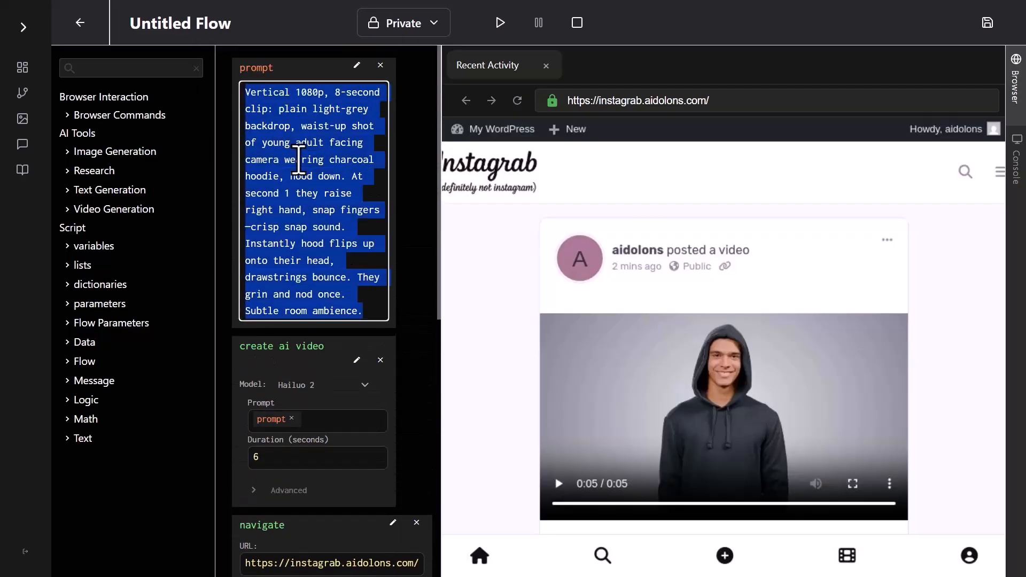
pyautogui.write('Vertical 1080p, 8-second clip: sunny backyard, locked camera on blue kiddie pool half-full of water. At second 1, orange life-jacketed corgi trots in from right, gives quick happy bark, hops front-first into pool with big splash, lands belly-down, tail wags rapidly, ripples spreading. Splash and bark audio, faint birds. Ends with corgi paddling and wagging.')
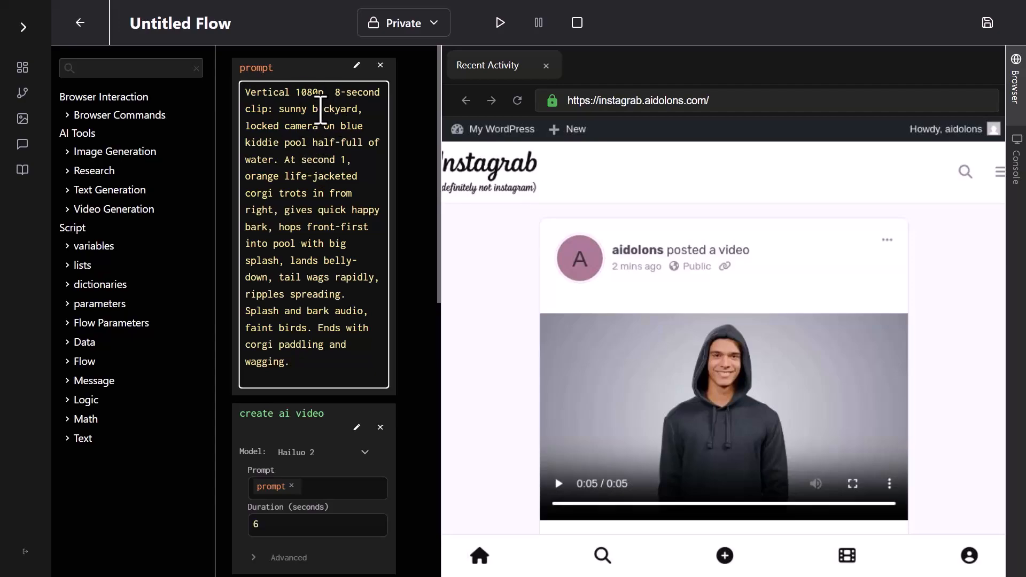
pyautogui.click(500, 24)
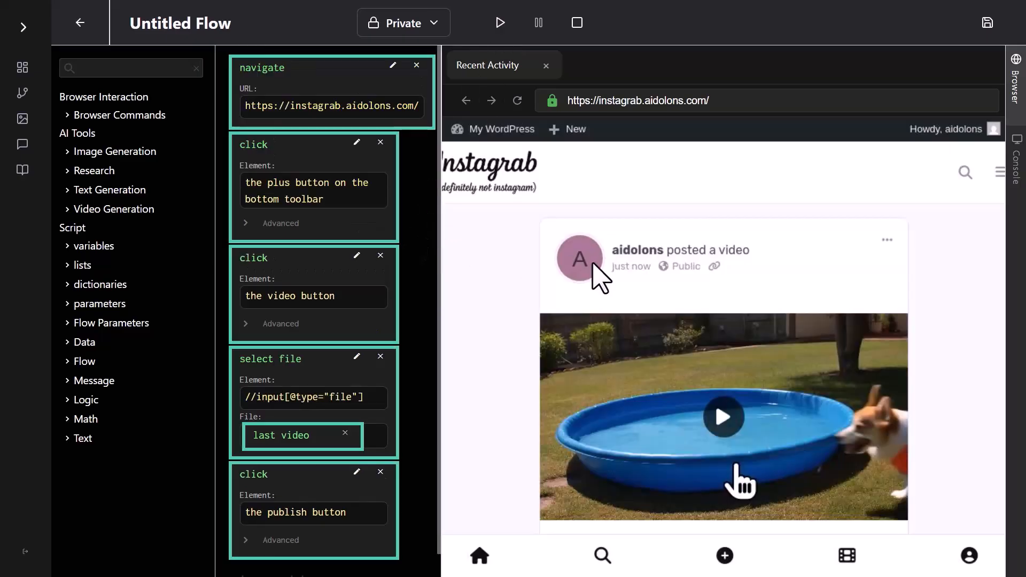
pyautogui.click(722, 416)
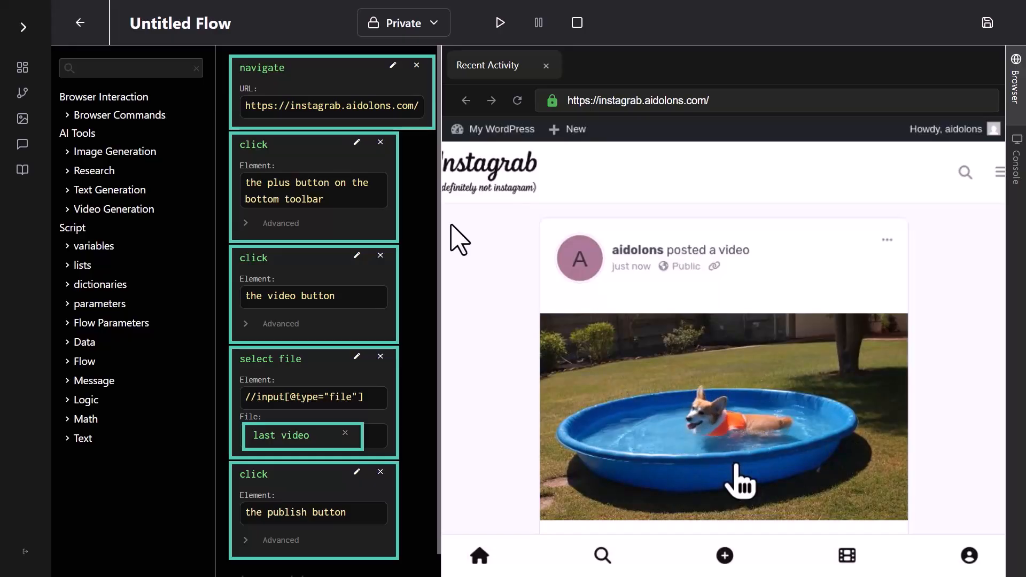
# Rename the flow as "Generate and Upload Videos".
pyautogui.click(248, 23)
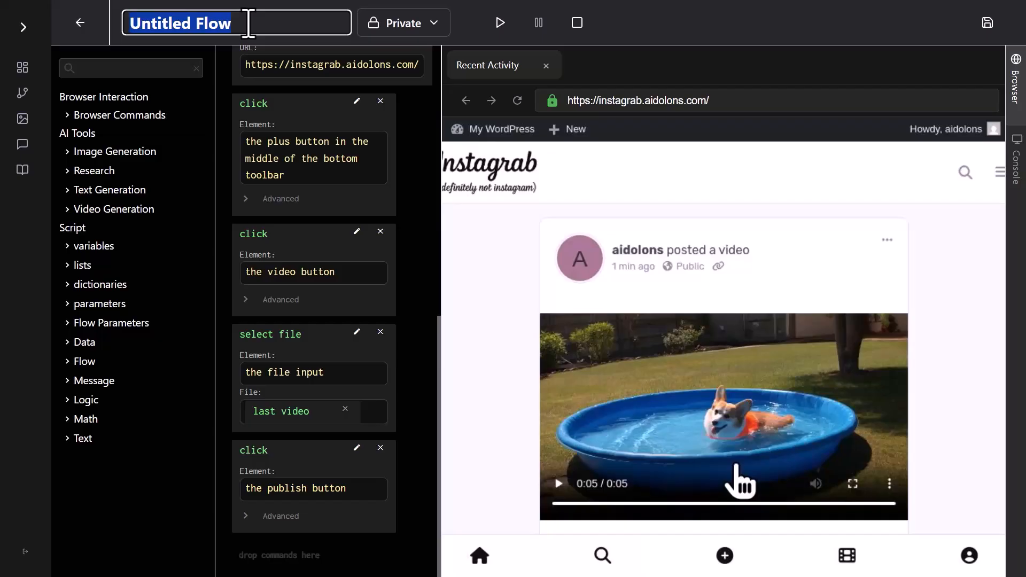
pyautogui.write('Ge')
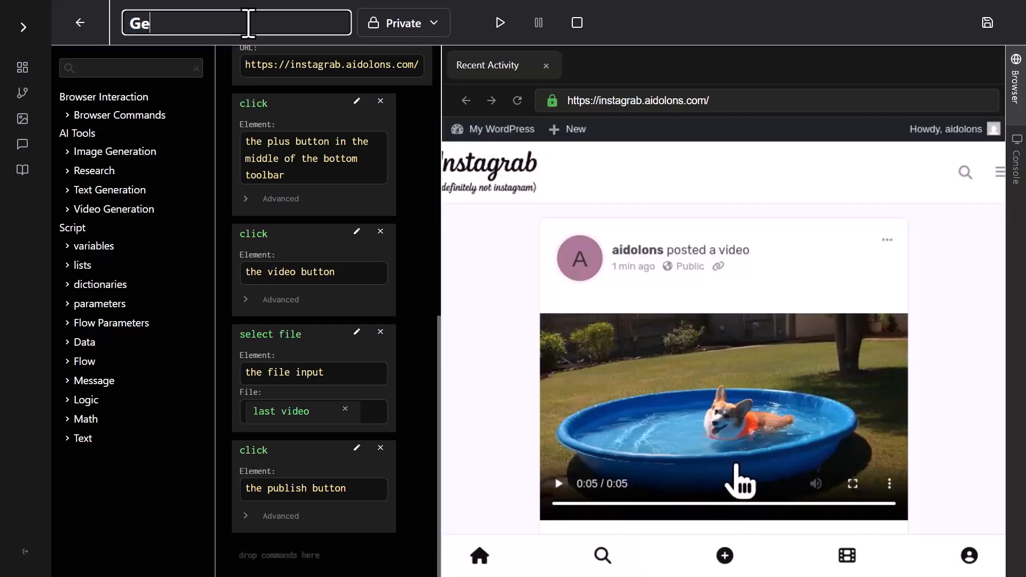
pyautogui.write('nerate')
pyautogui.write('and Upload Videos')
pyautogui.click(412, 137)
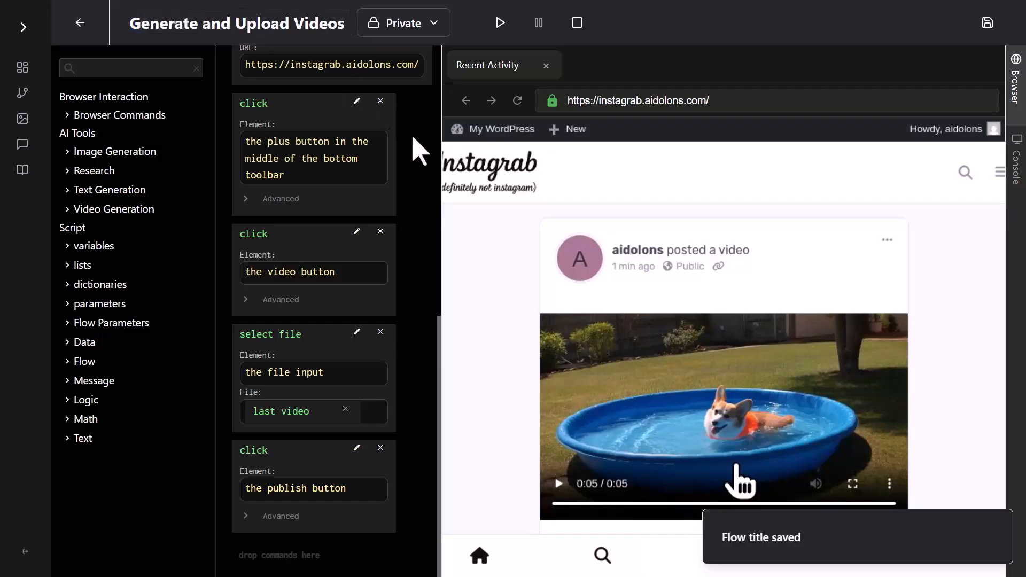